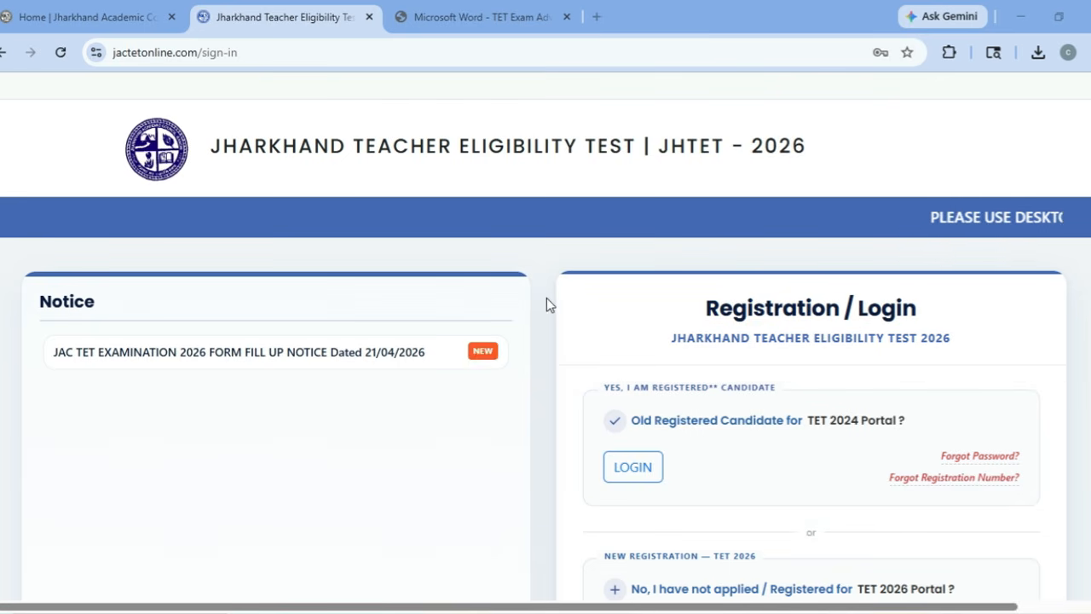
Glance at the Jharkhand Academic Council home page, then open the Forgot Password recovery form
click(114, 27)
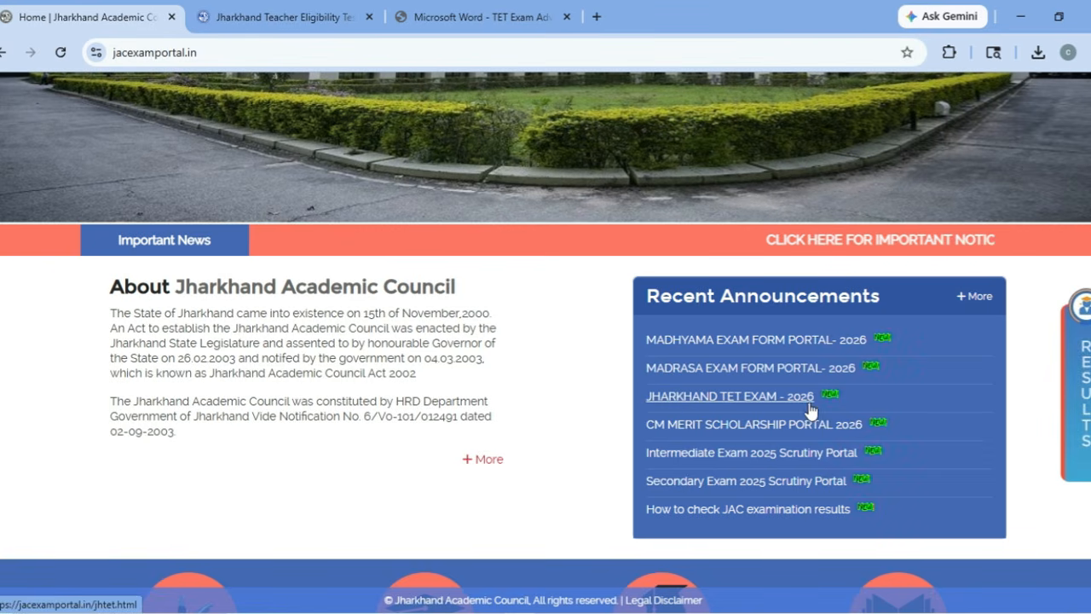
click(281, 22)
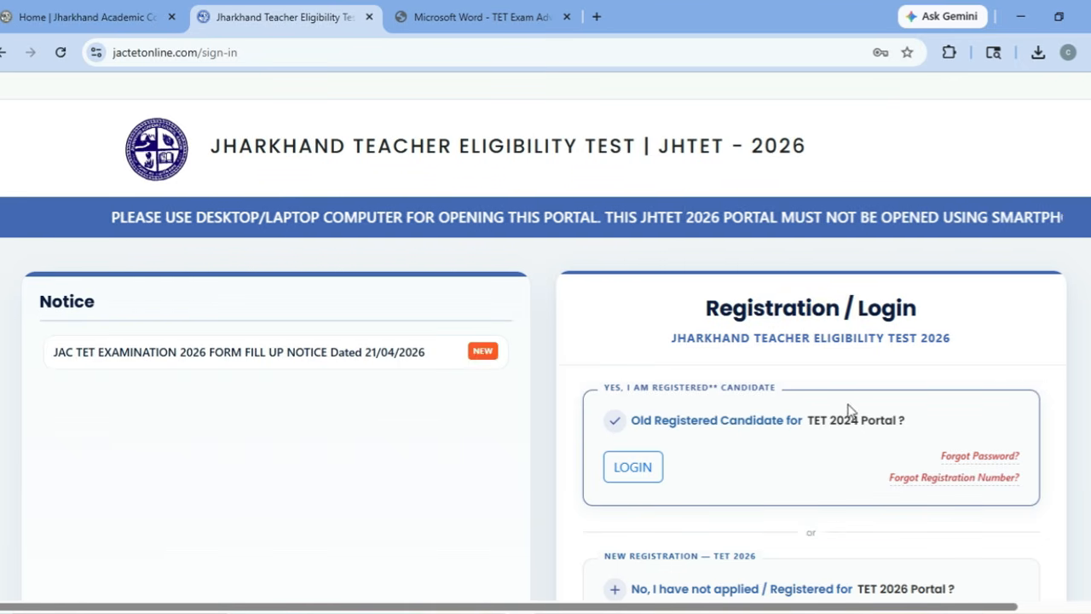
click(631, 470)
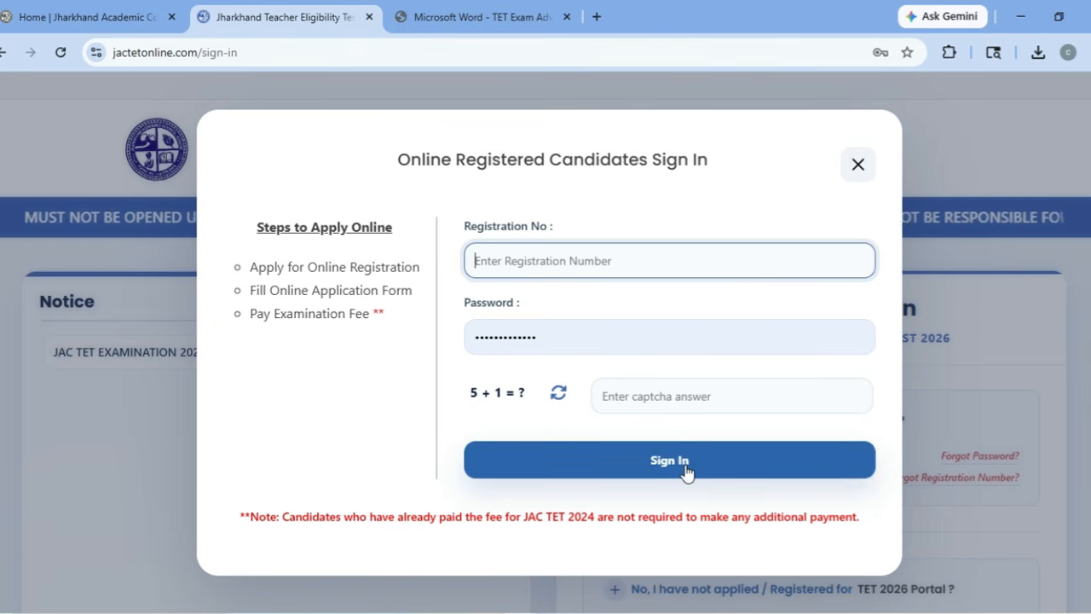
click(856, 167)
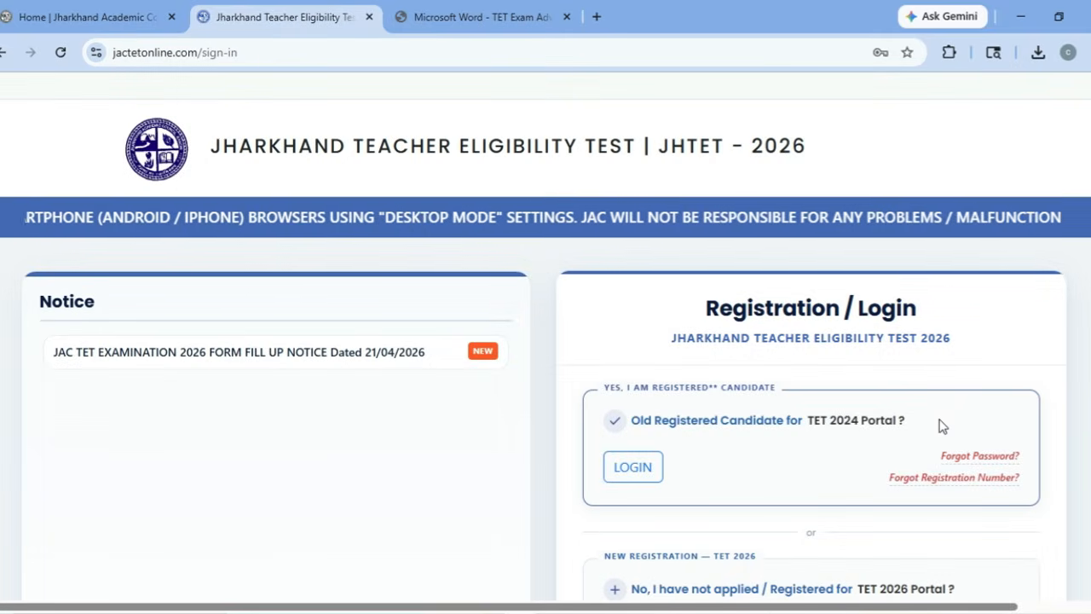
click(967, 460)
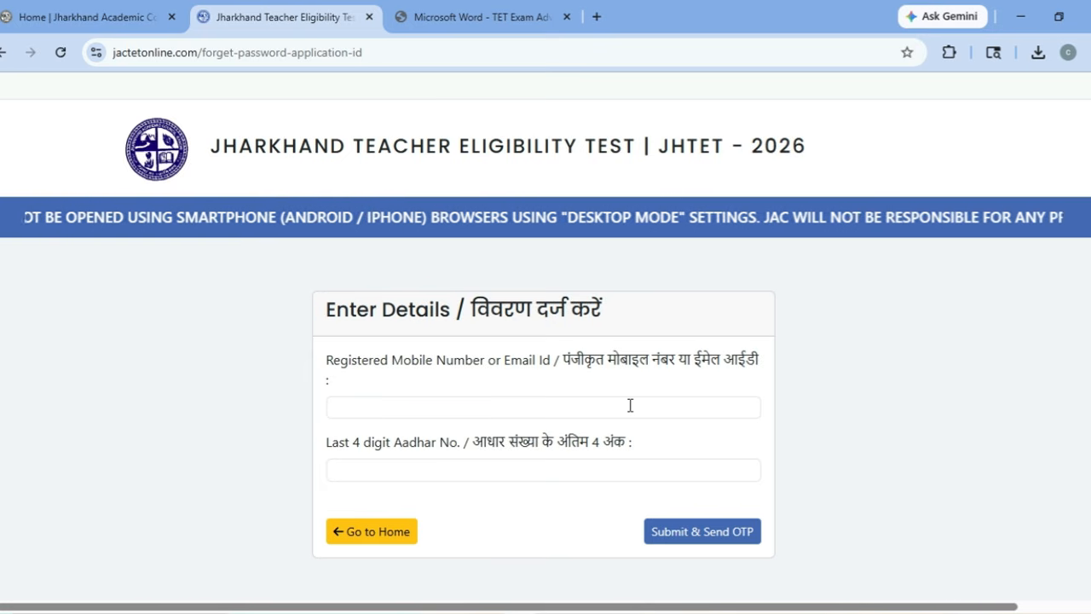
View the Forgot Registration Number form without filling it, ending on the sign-in page
click(362, 540)
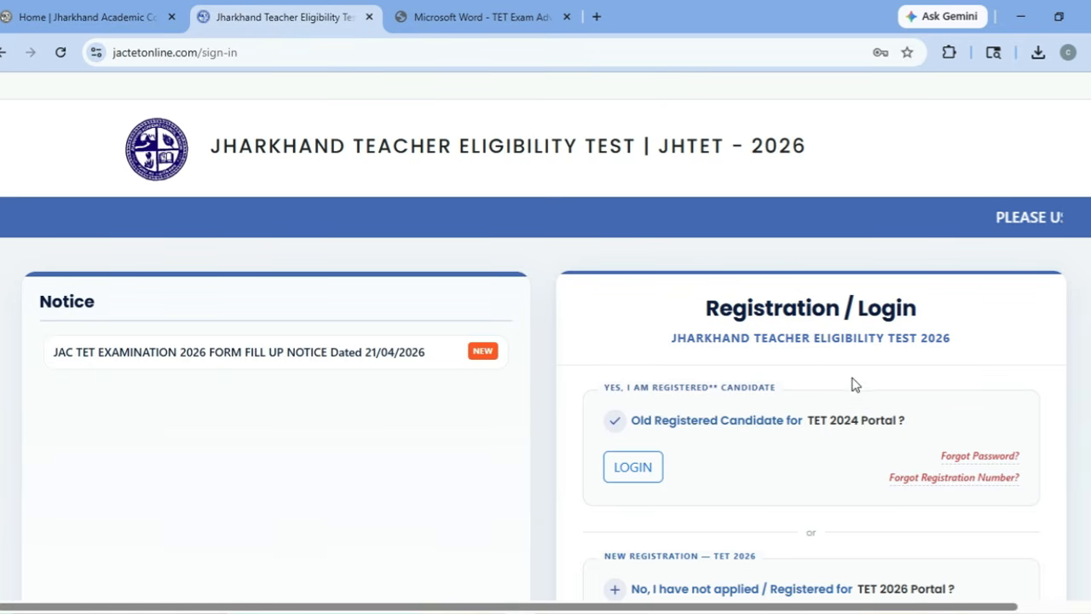
click(927, 482)
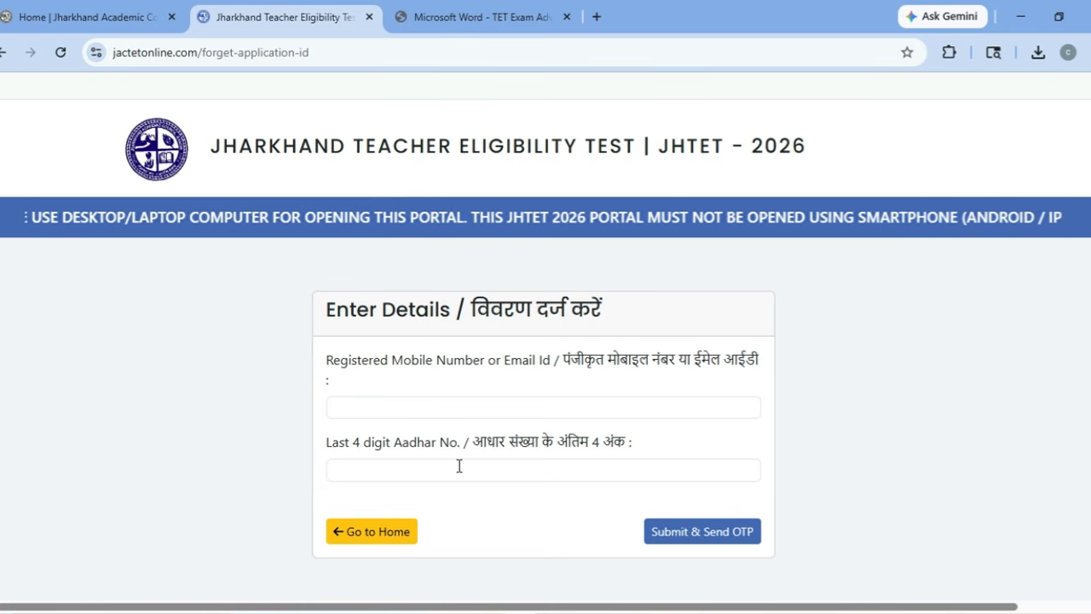
click(397, 531)
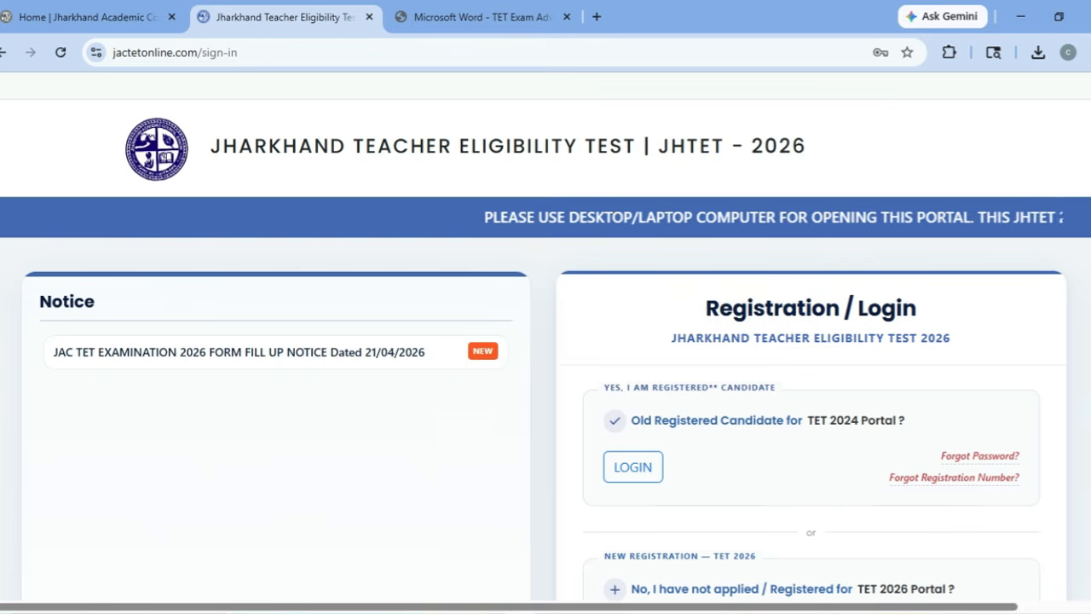
scroll(654, 483, down, 2)
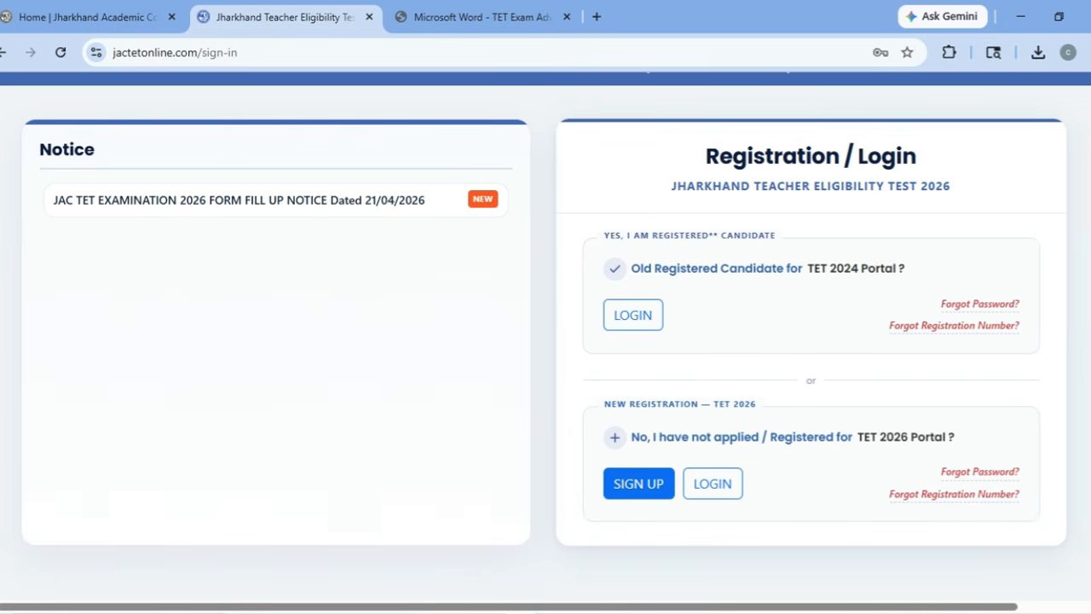
scroll(646, 333, up, 1)
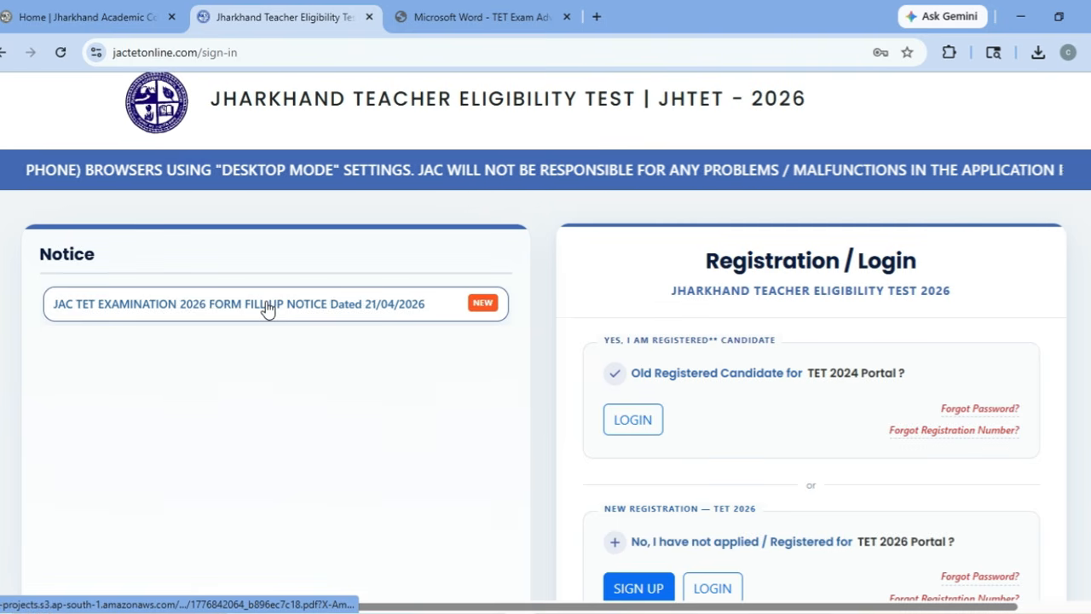
Scroll through the TET Exam Advertisement 2026 PDF, then return to the JHTET portal
click(490, 17)
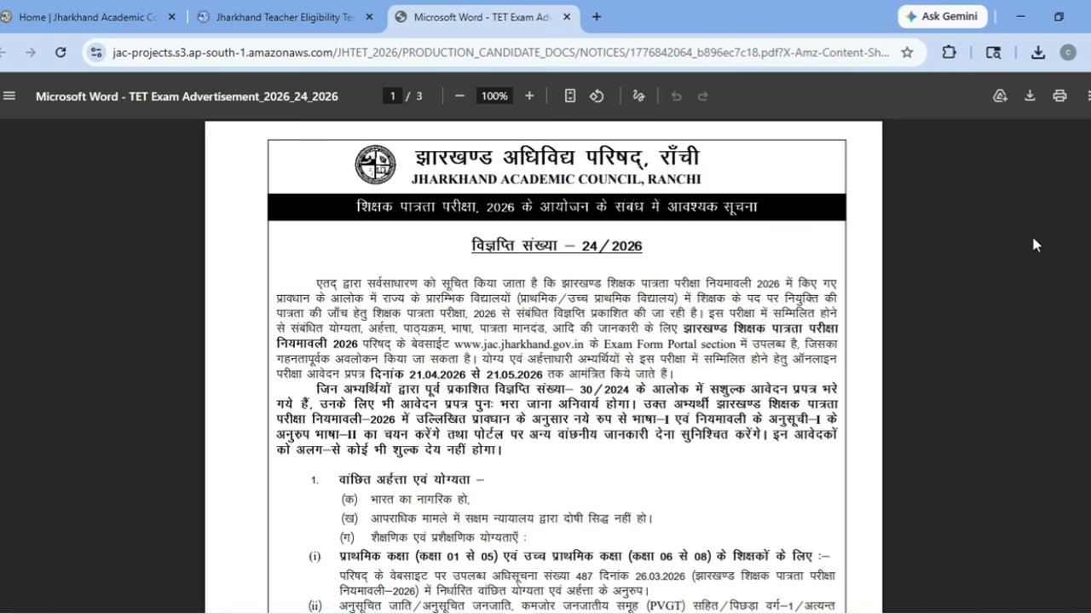
scroll(545, 366, down, 15)
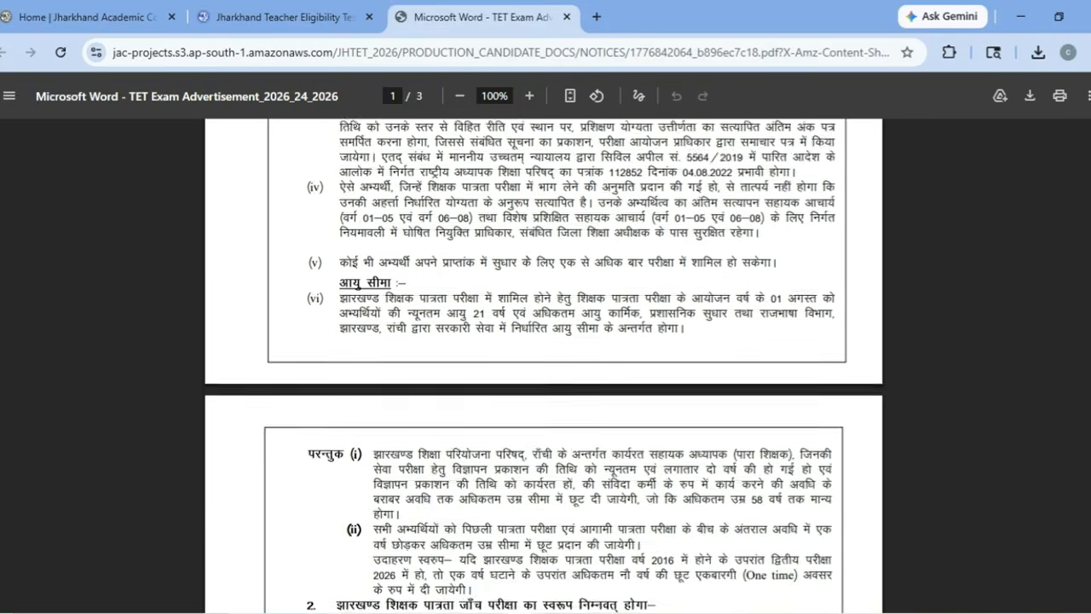
scroll(545, 366, up, 10)
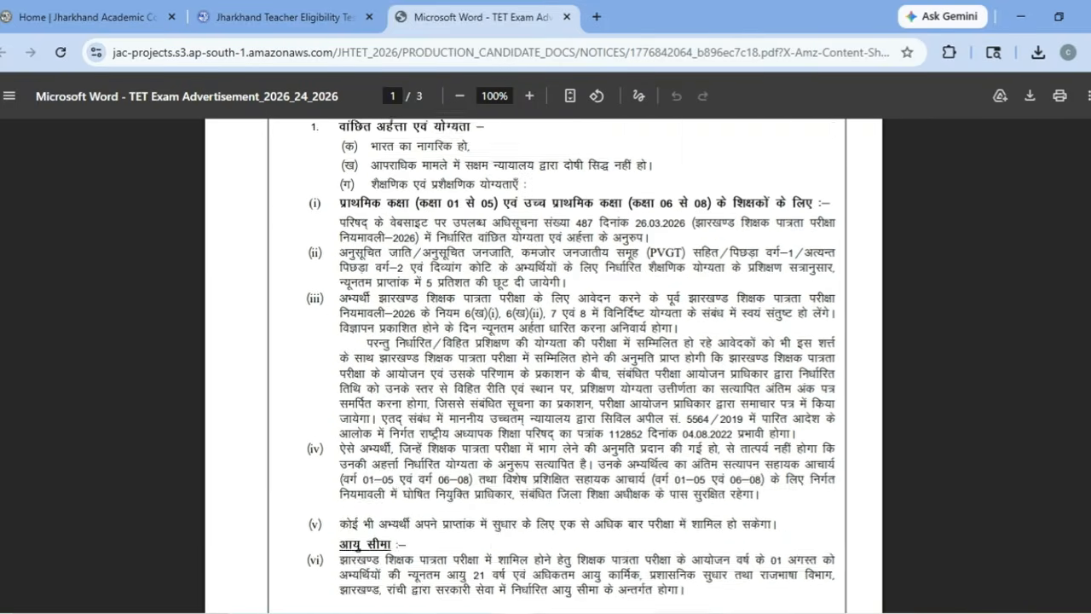
scroll(546, 367, down, 7)
scroll(546, 367, up, 10)
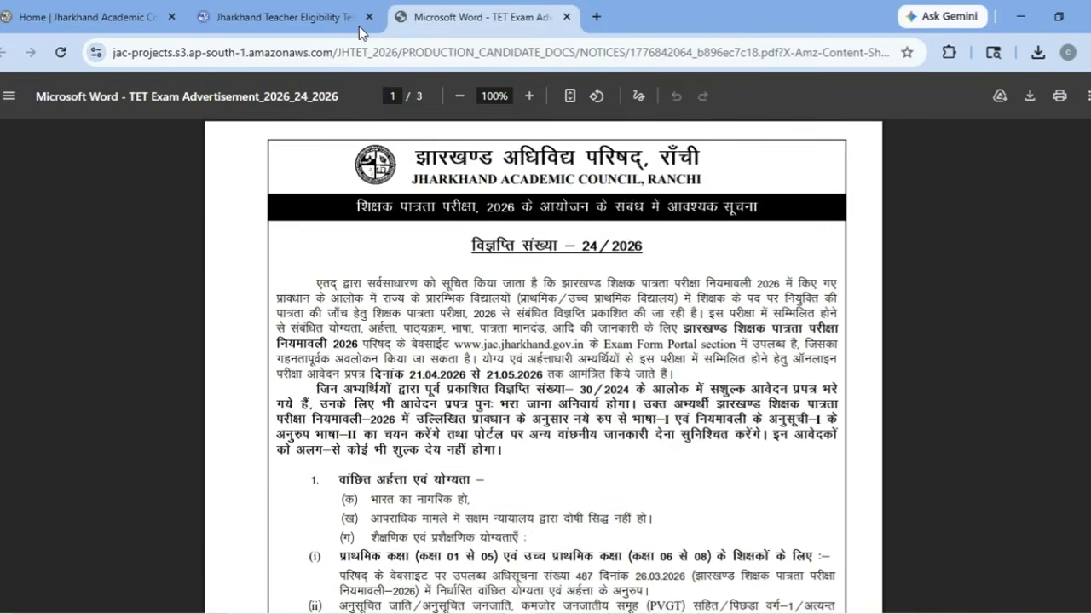
click(290, 17)
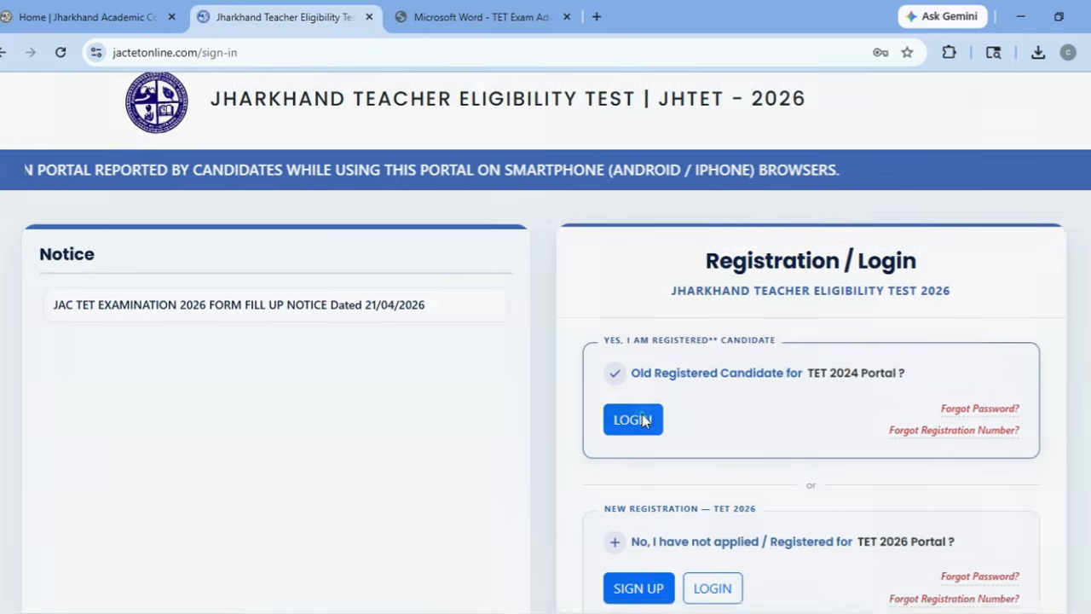
Sign in with the saved credentials, answering the captcha sum with 19
click(645, 420)
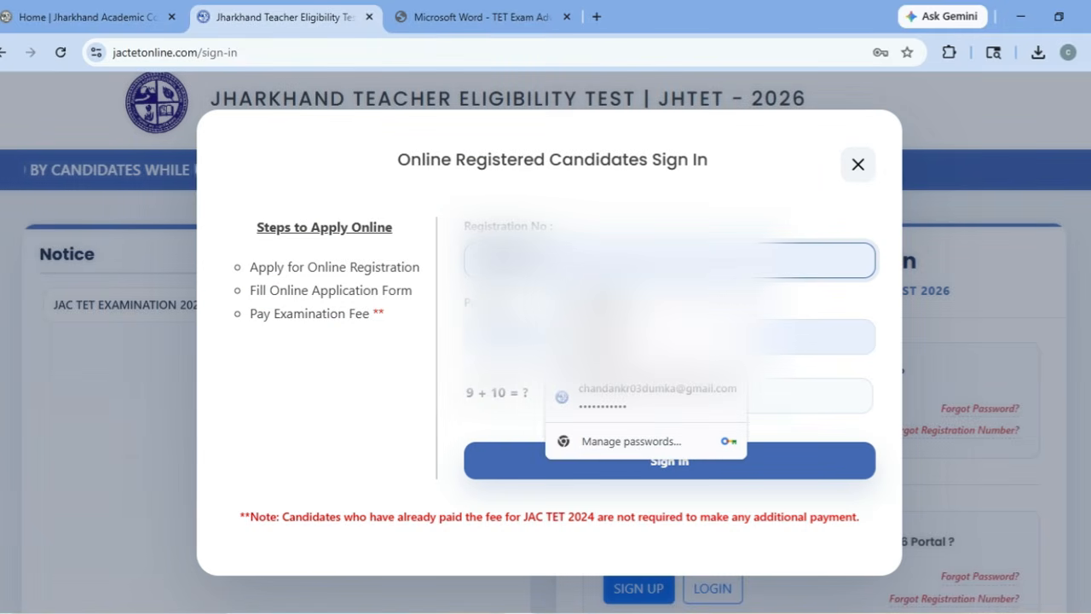
key(BackSpace)
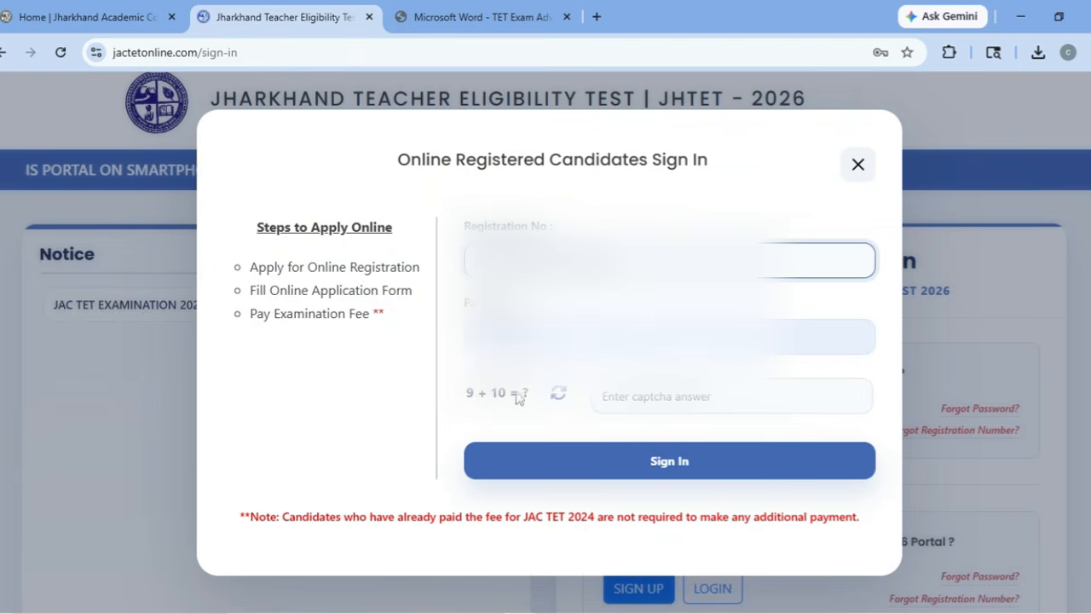
click(675, 399)
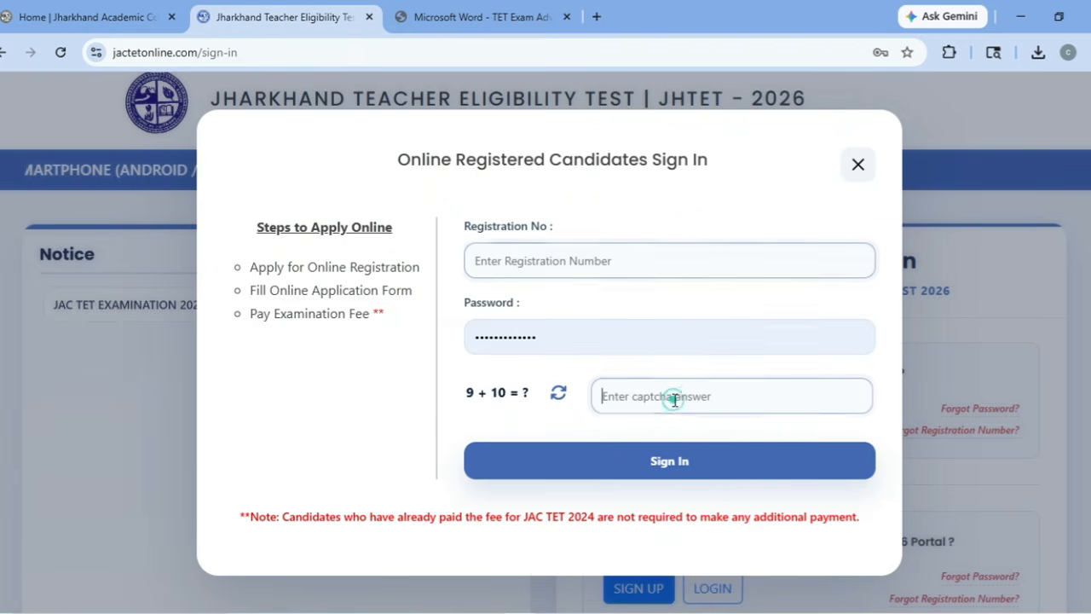
text(19)
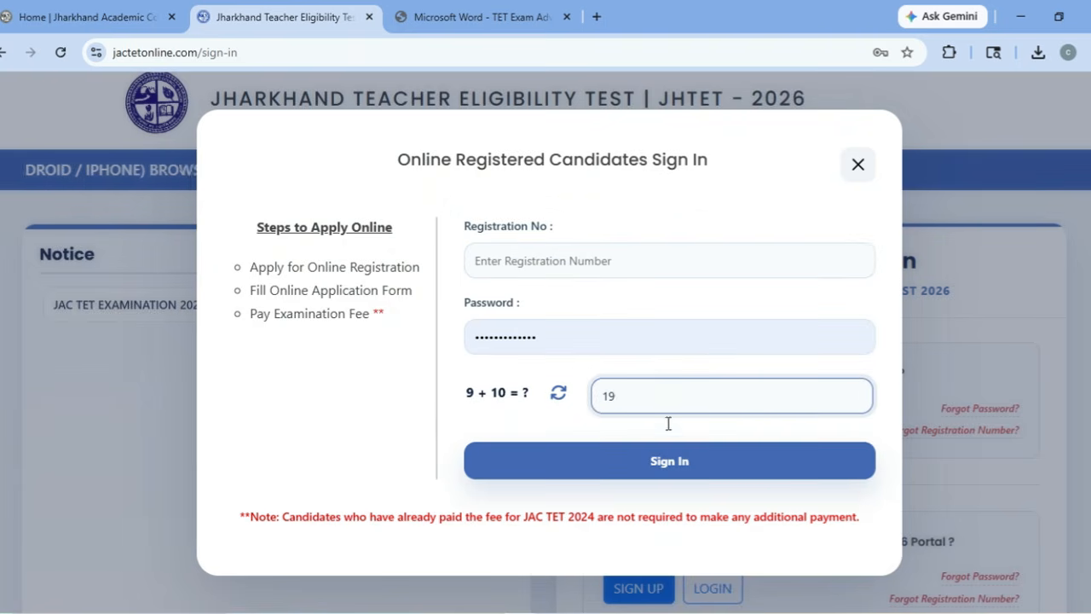
click(669, 461)
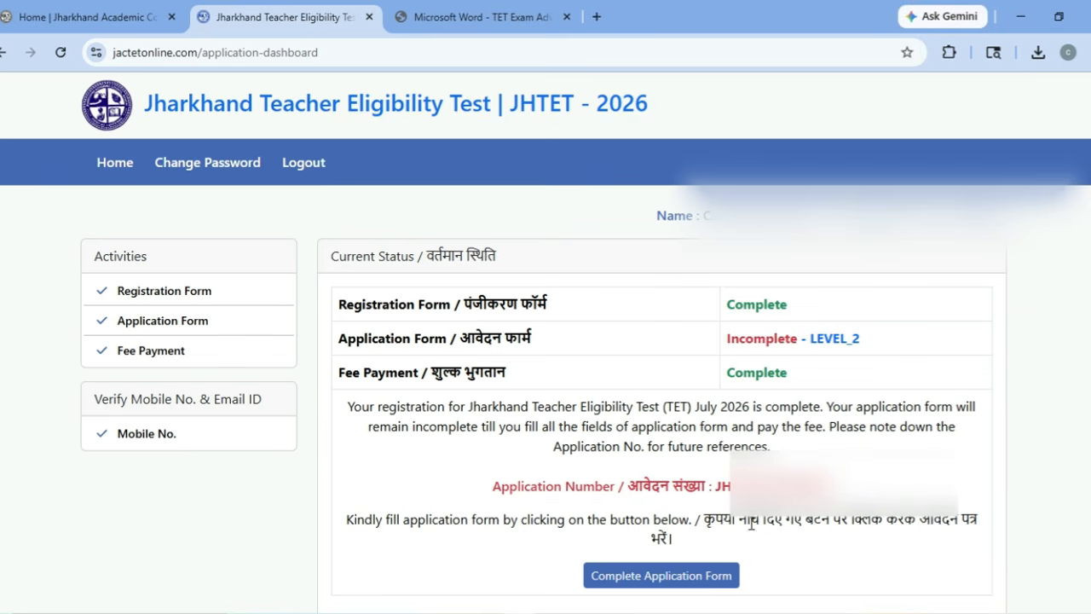
Open the examination details and try selecting Level 1 or both exam levels
click(662, 575)
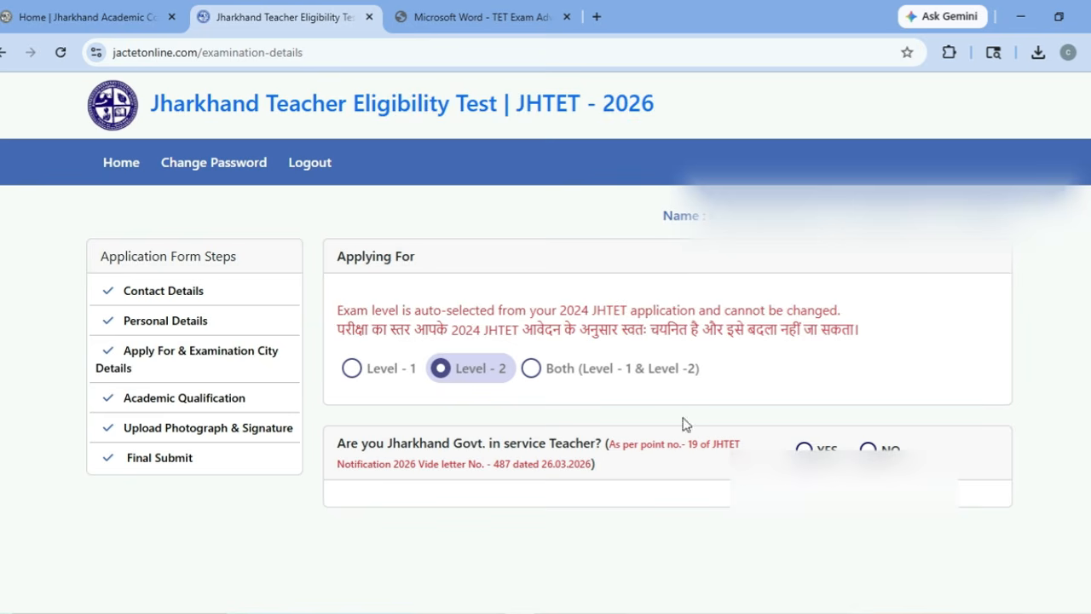
click(376, 372)
triple_click(357, 369)
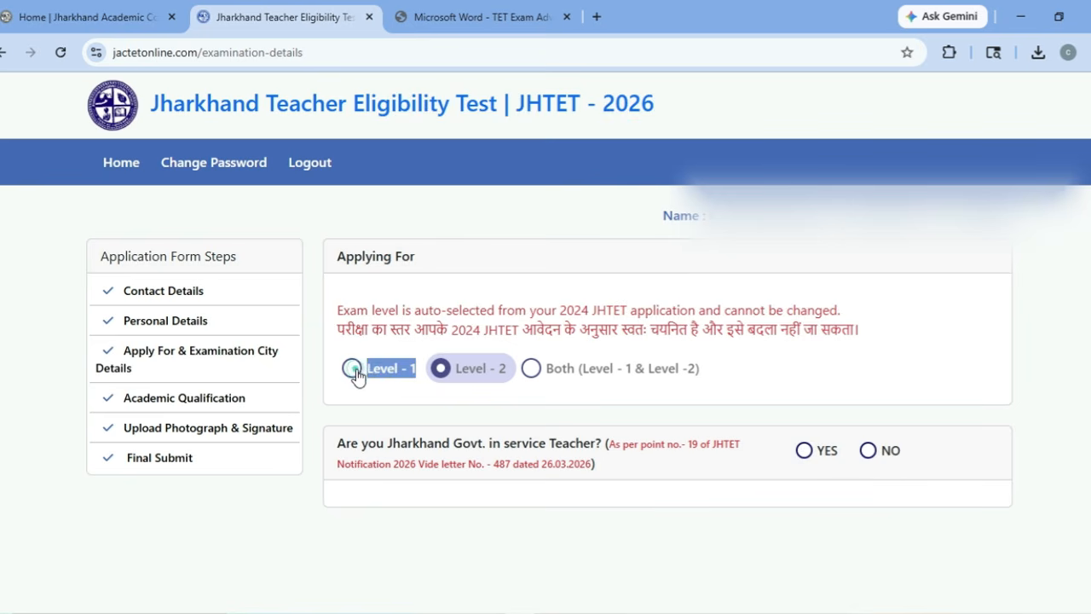
click(367, 368)
click(535, 371)
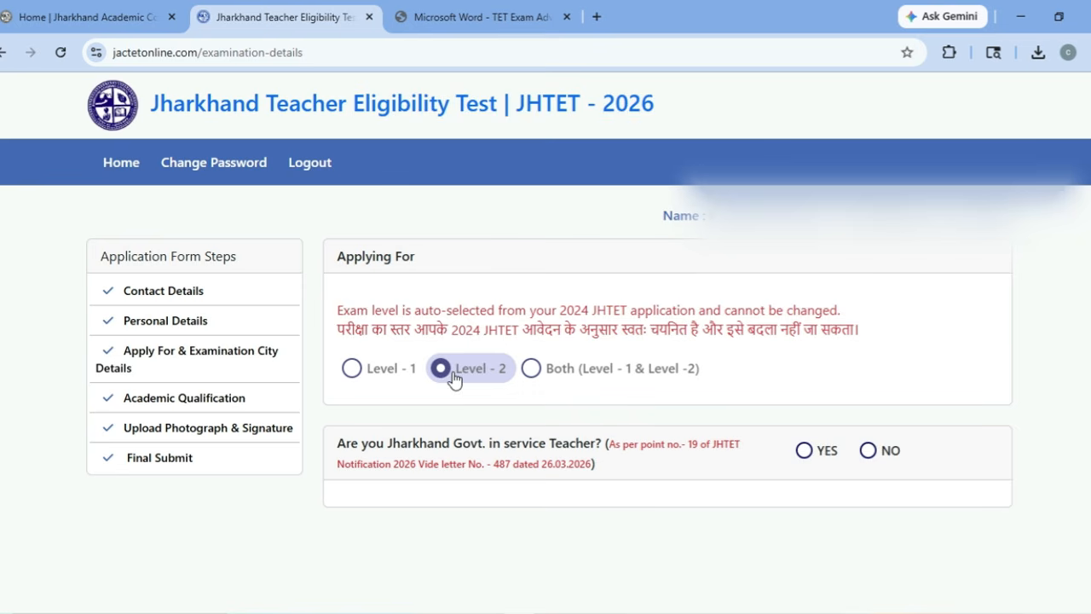
Answer No to the in-service government teacher question and expand the Level 2 categories
click(868, 452)
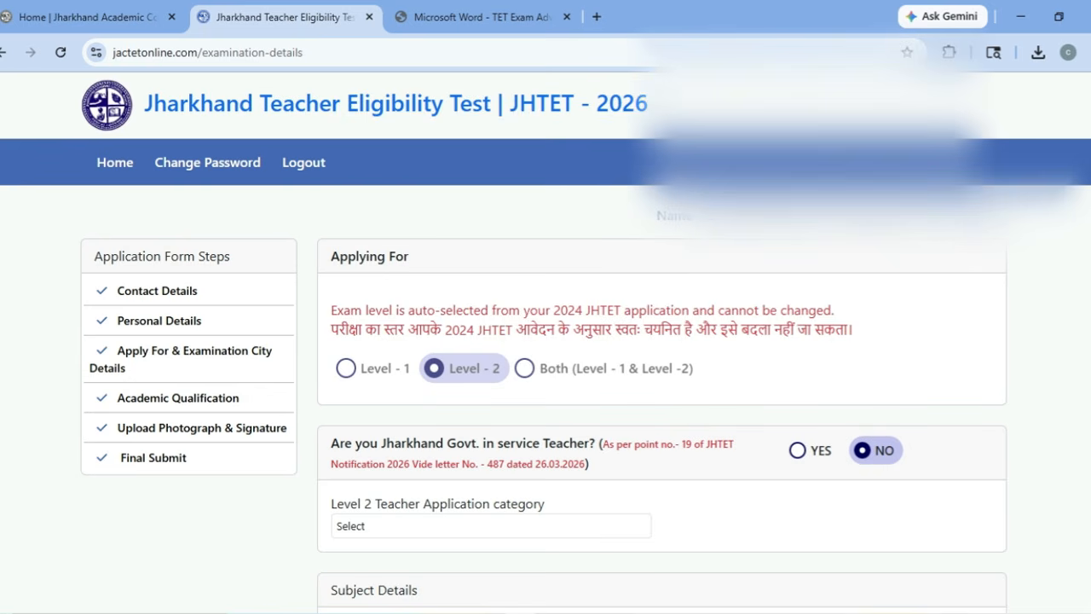
scroll(886, 422, down, 4)
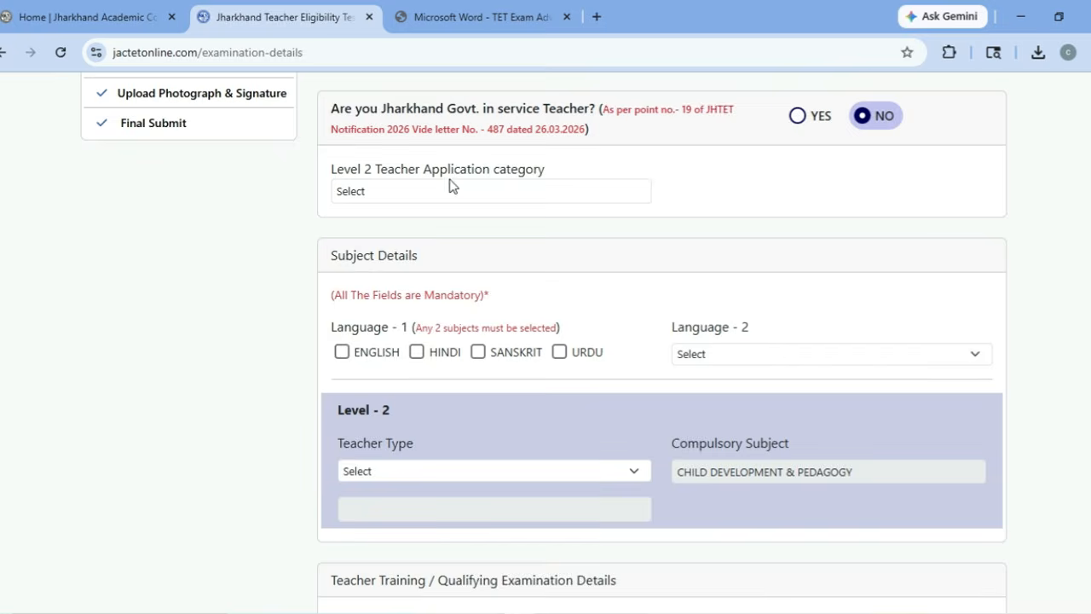
click(404, 194)
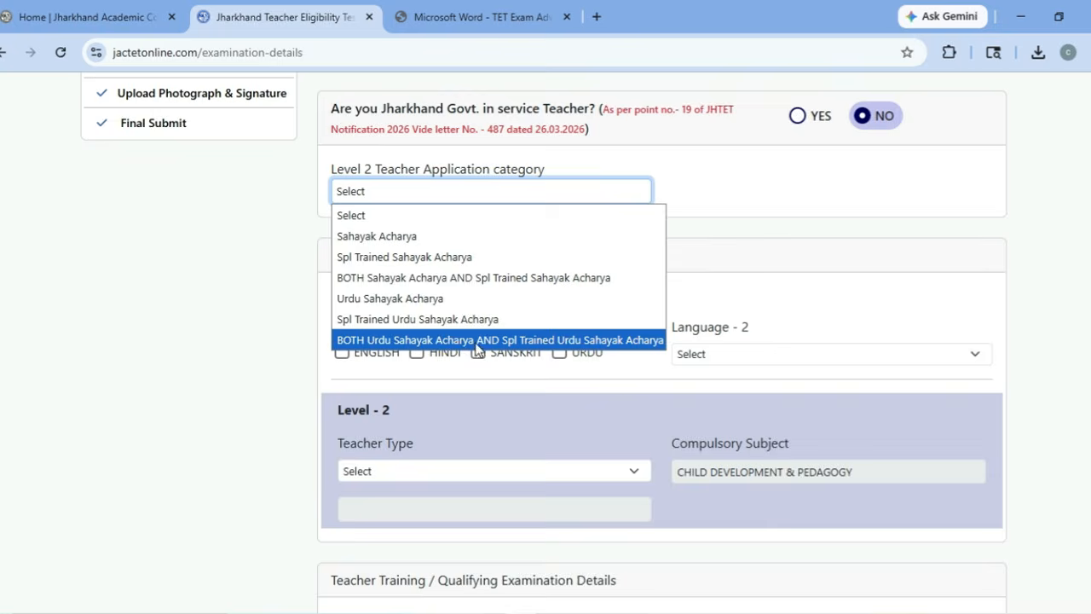
Choose Sahayak Acharya, tick English and Hindi for Language-1, and pick Khortha for Language-2
click(430, 241)
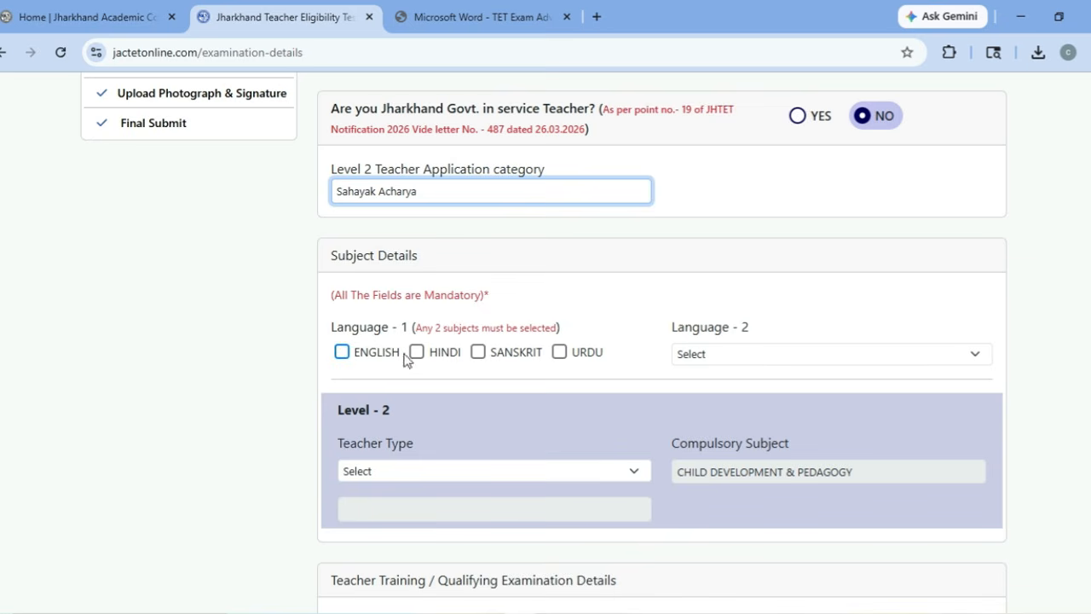
click(341, 357)
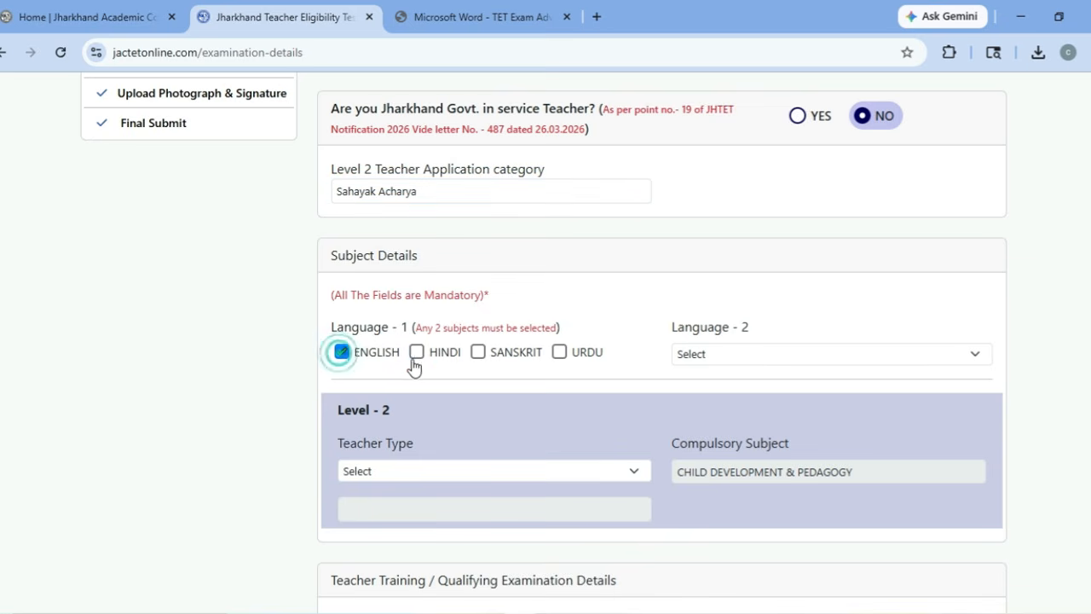
click(417, 354)
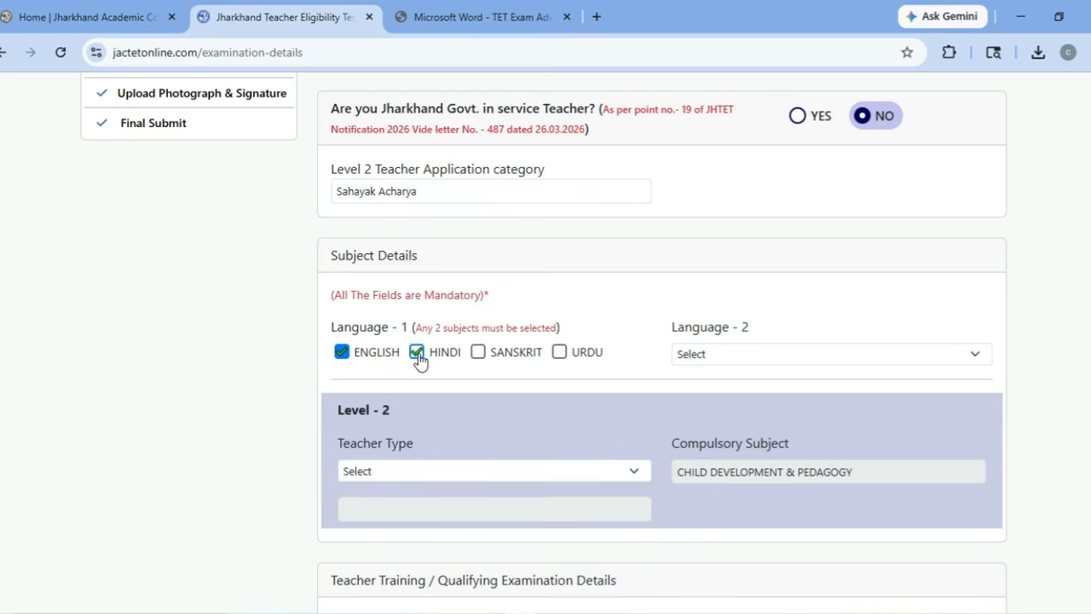
click(711, 354)
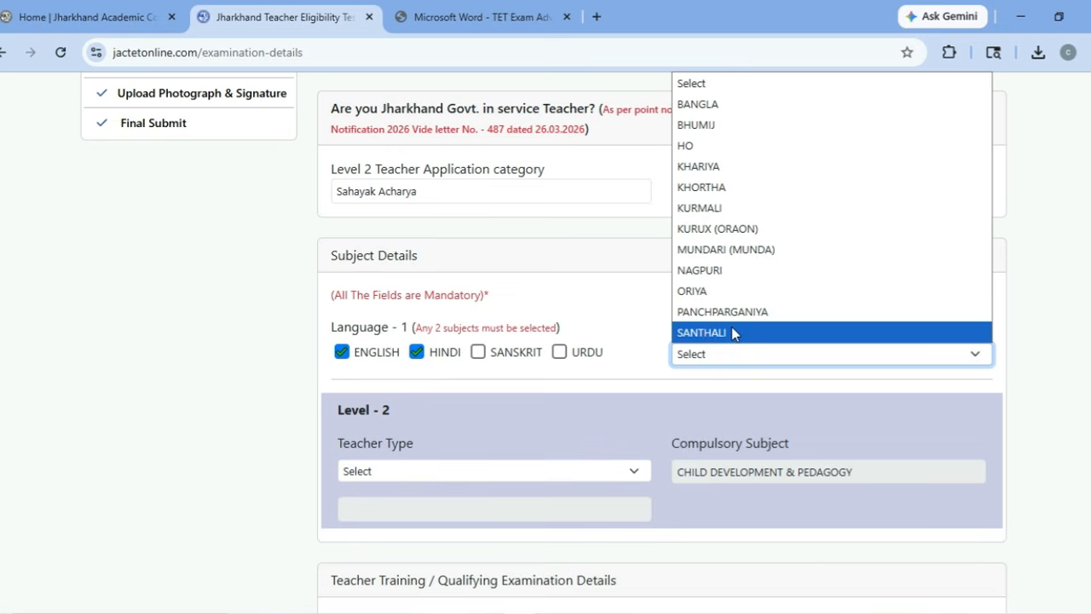
click(731, 189)
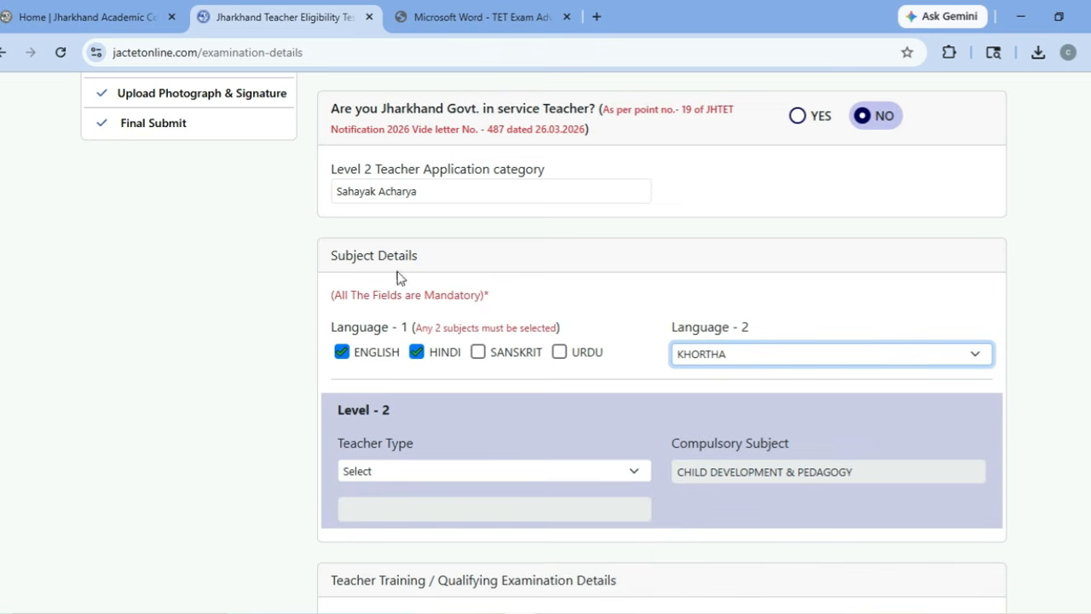
Try Urdu and Sanskrit as Language-1, ending with English and Hindi ticked
click(559, 354)
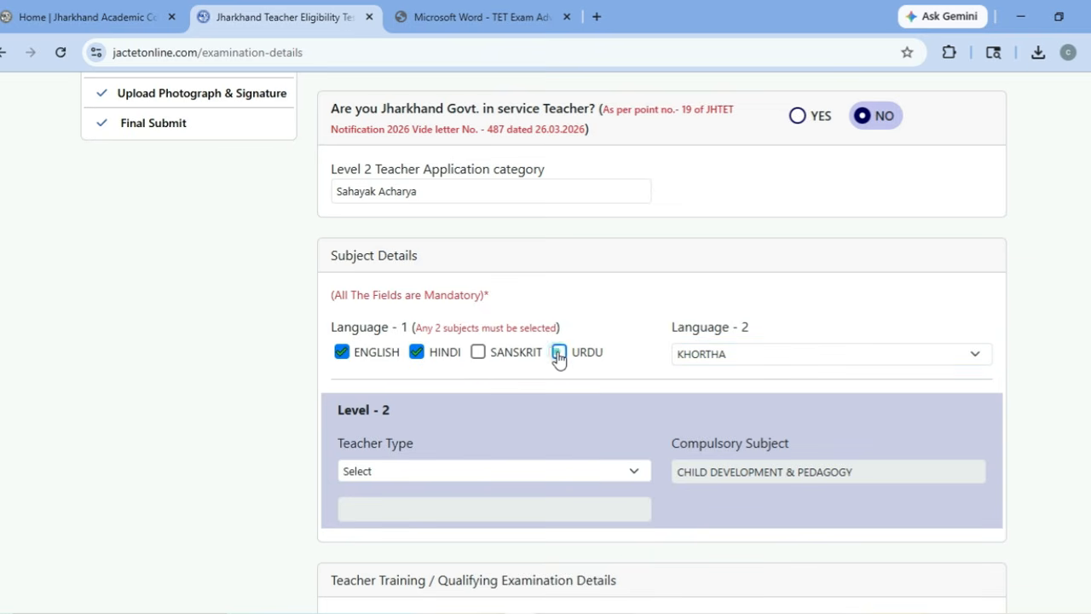
click(416, 354)
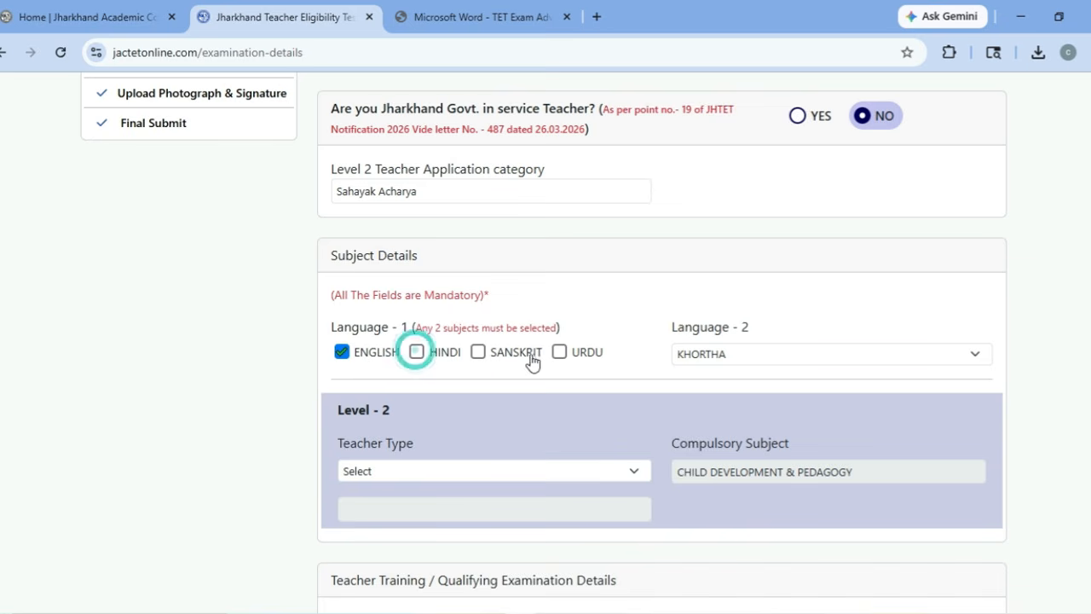
click(562, 352)
click(561, 352)
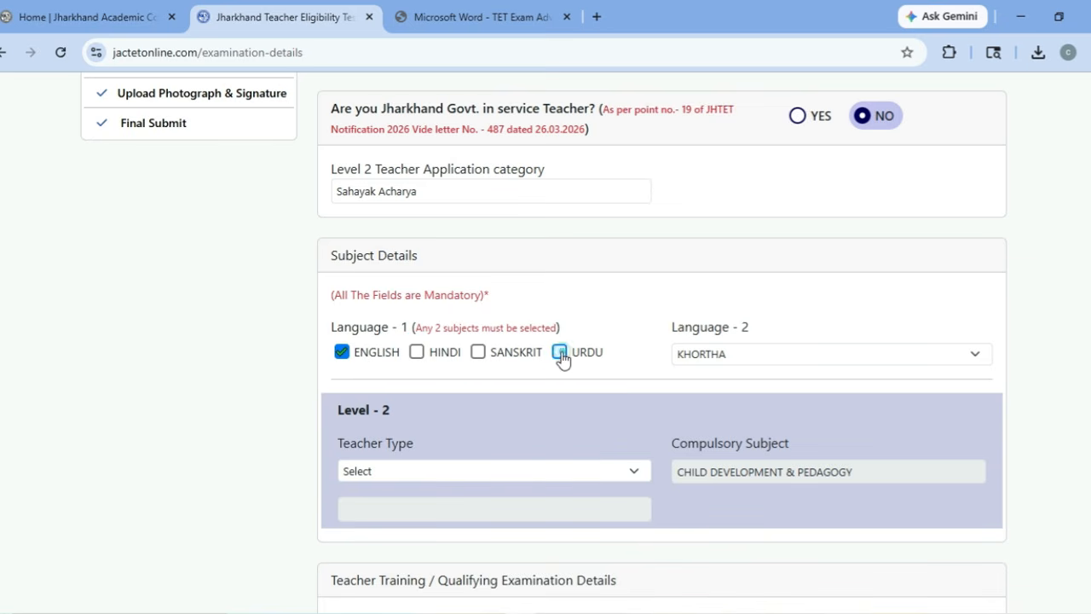
click(478, 353)
click(478, 353)
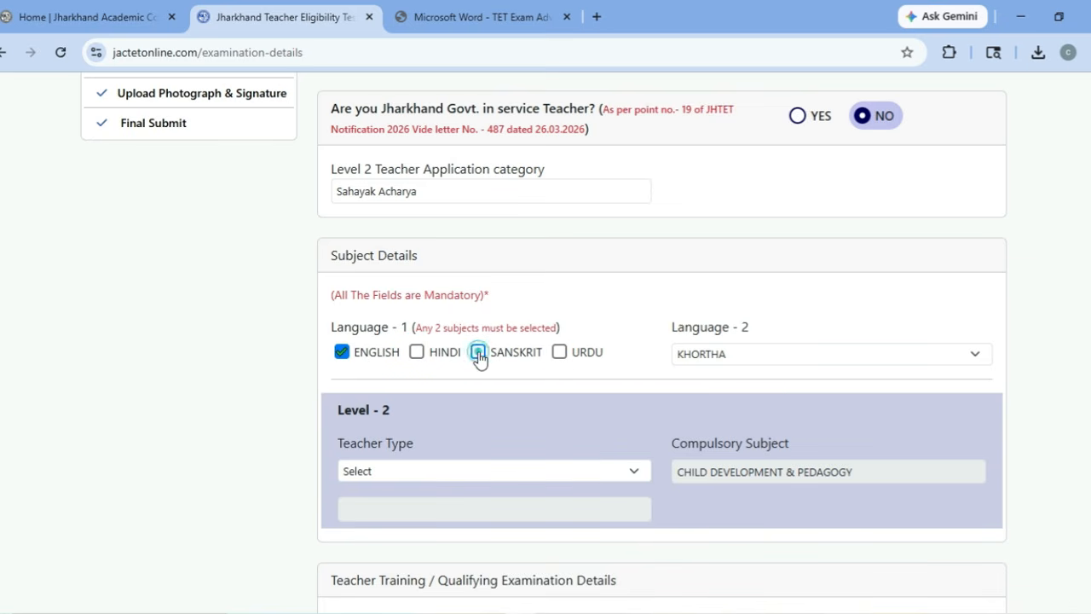
click(416, 353)
Set the teacher type to Math Science & Science Teacher
click(442, 471)
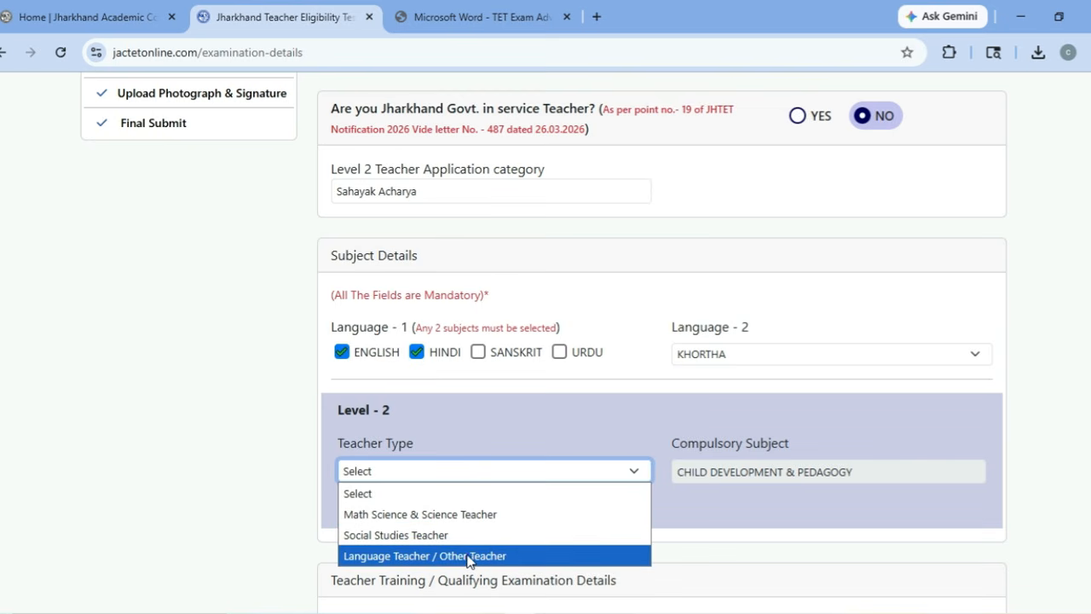
click(448, 513)
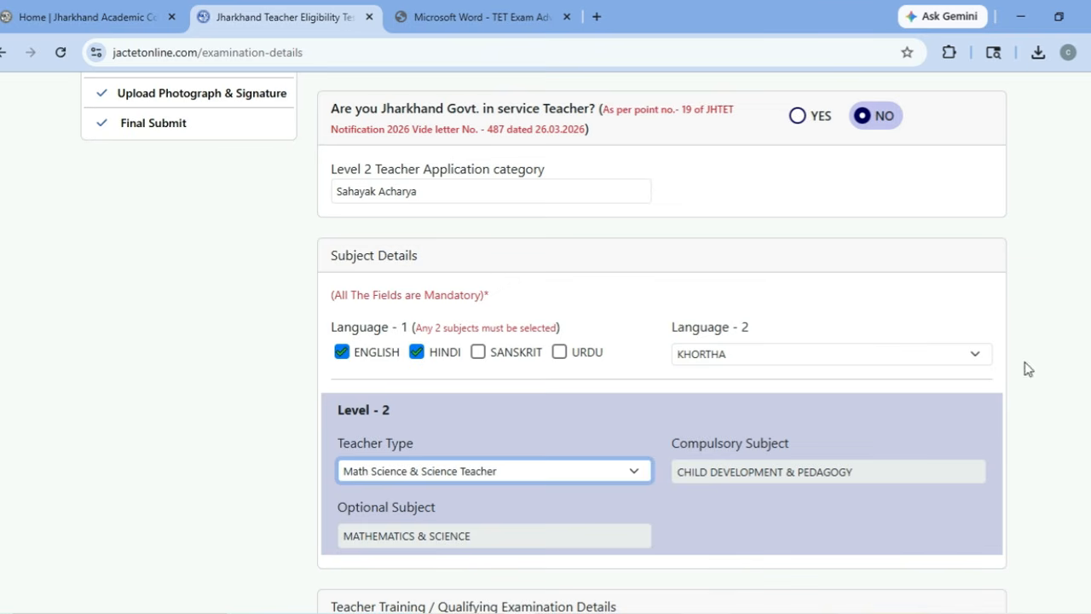
scroll(662, 341, down, 5)
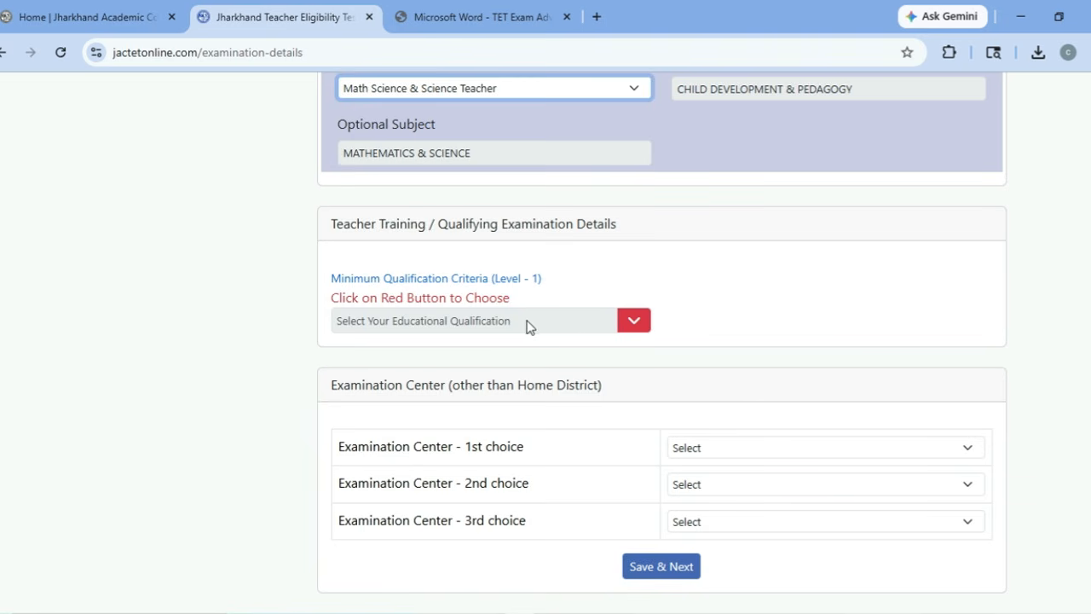
Tick qualification criterion 6. (ख) (ii) b. instead of the first row and submit it
click(628, 322)
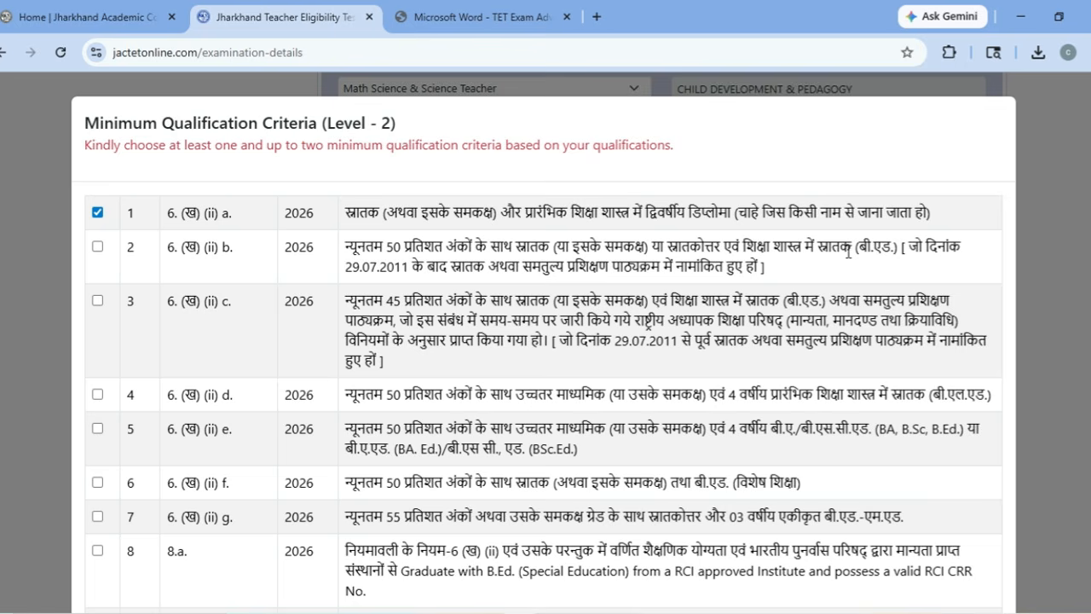
drag(384, 247, 414, 249)
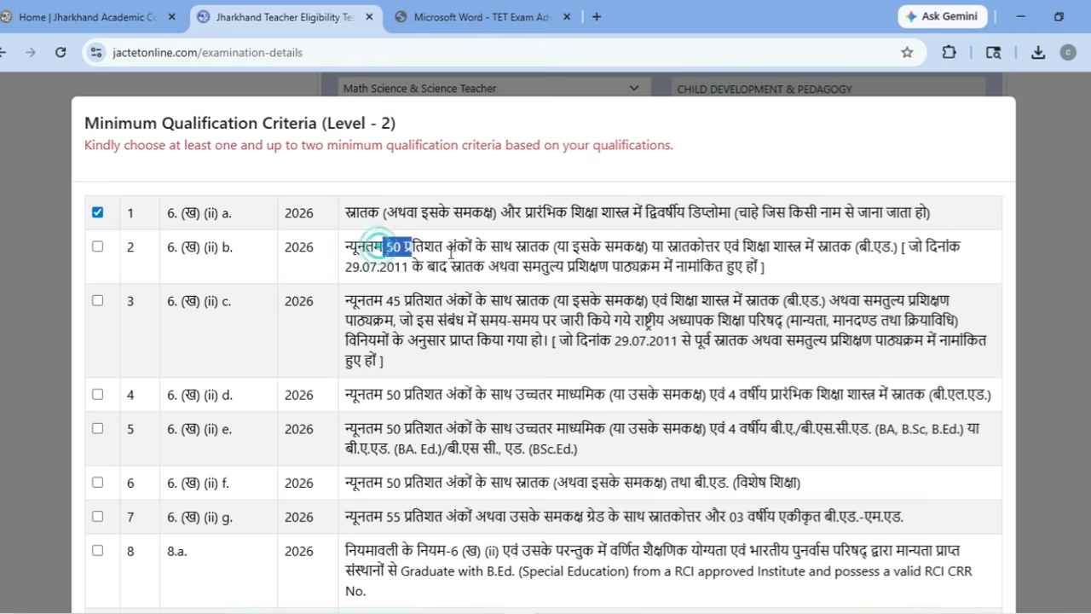
drag(840, 249, 852, 247)
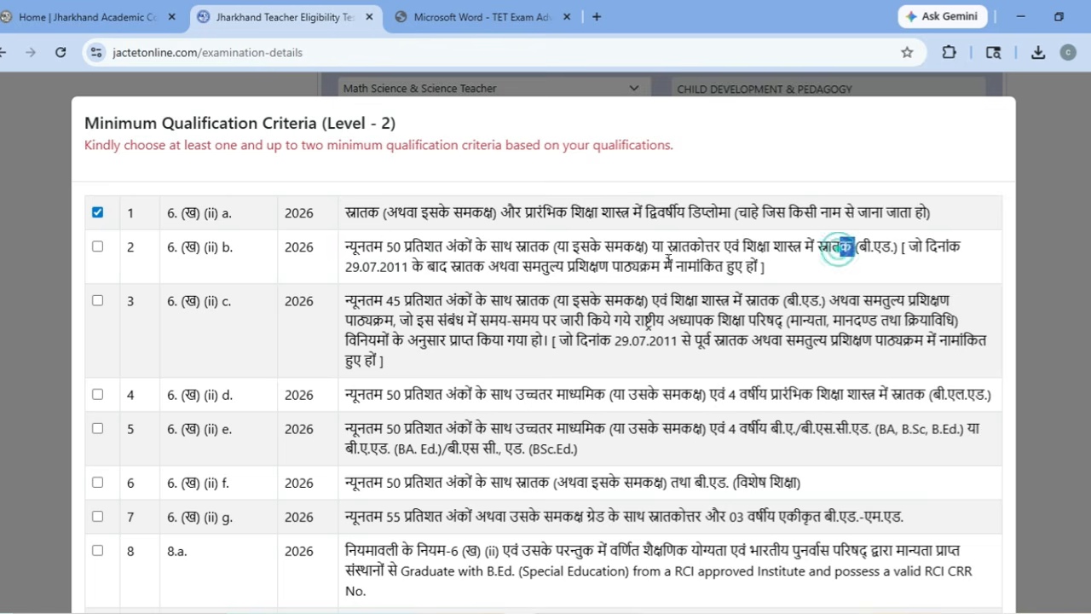
click(98, 248)
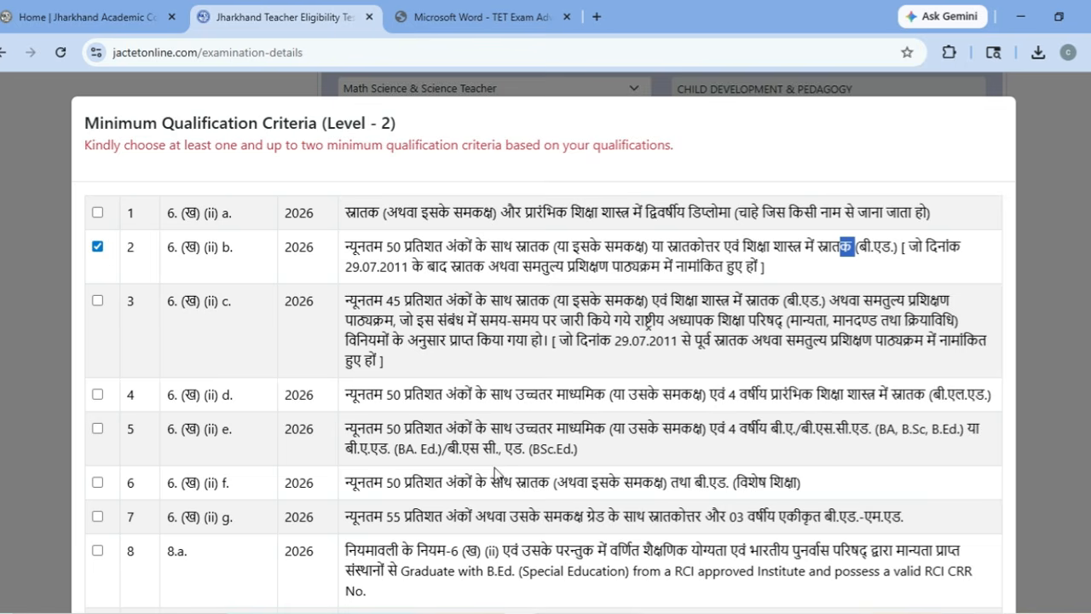
click(614, 503)
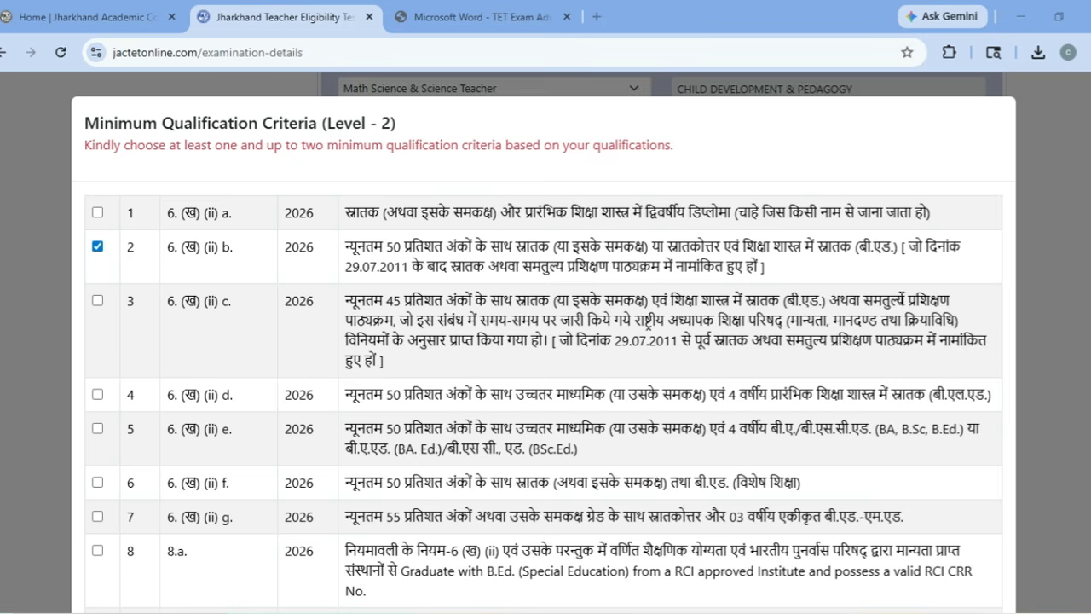
scroll(844, 449, down, 5)
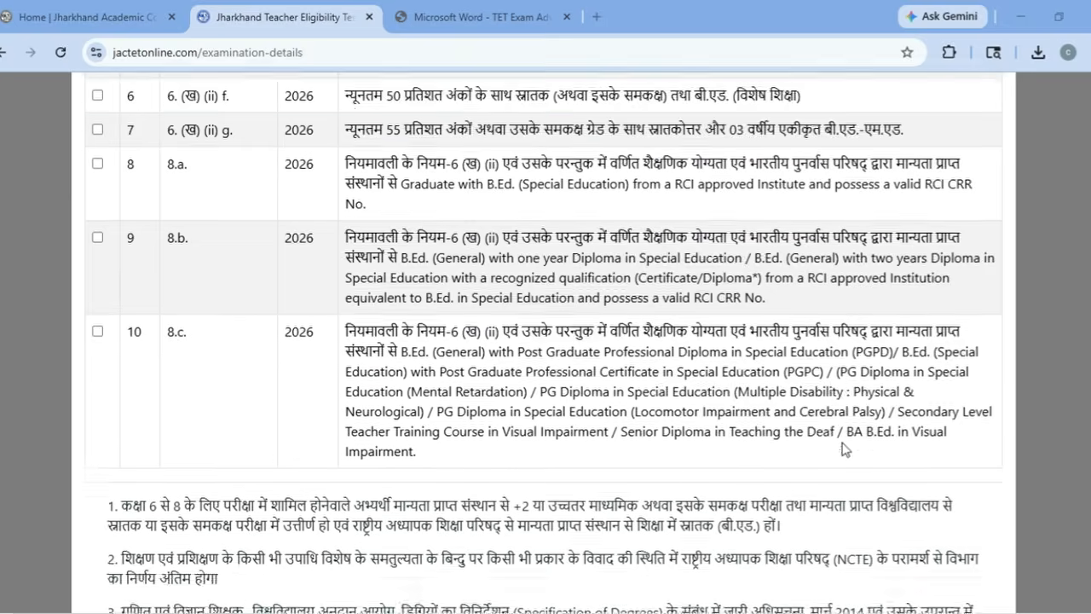
scroll(844, 449, down, 3)
click(943, 542)
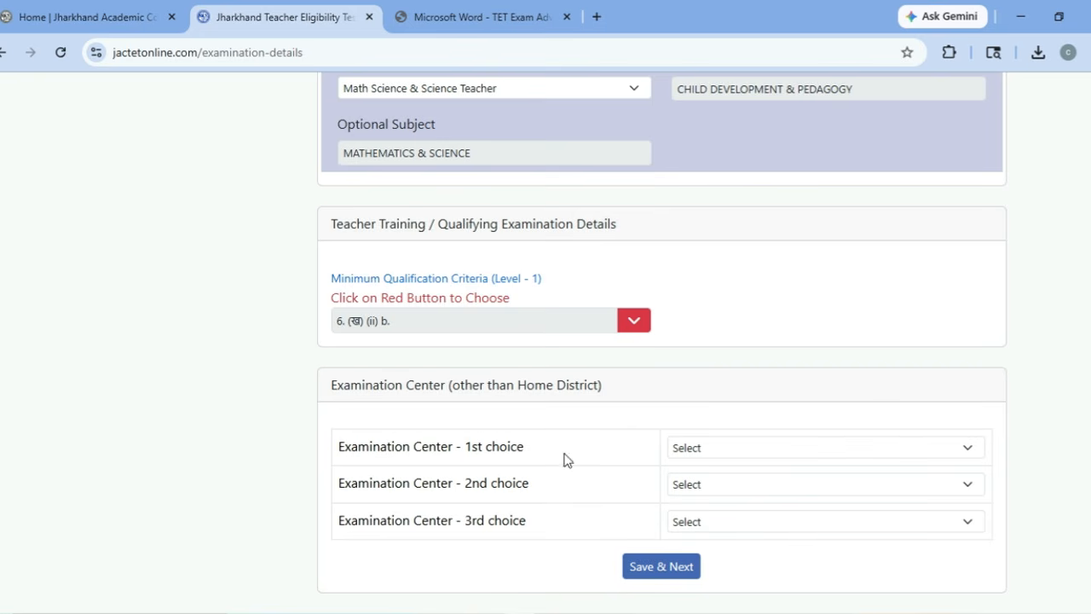
Set DEOGHAR as first exam-centre choice, leave the other choices empty, and Save & Next
click(714, 452)
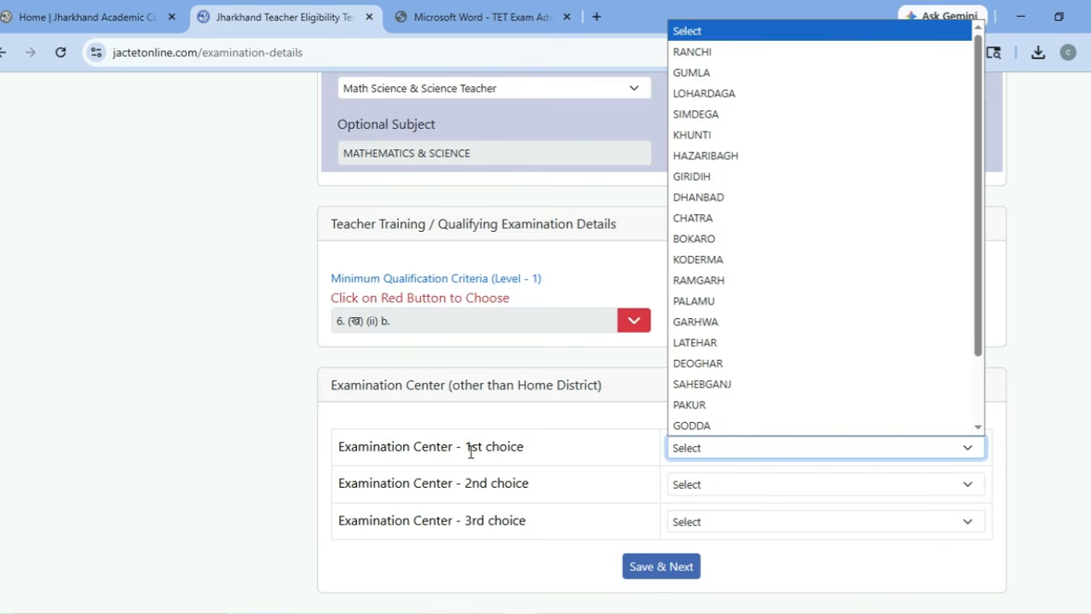
click(721, 364)
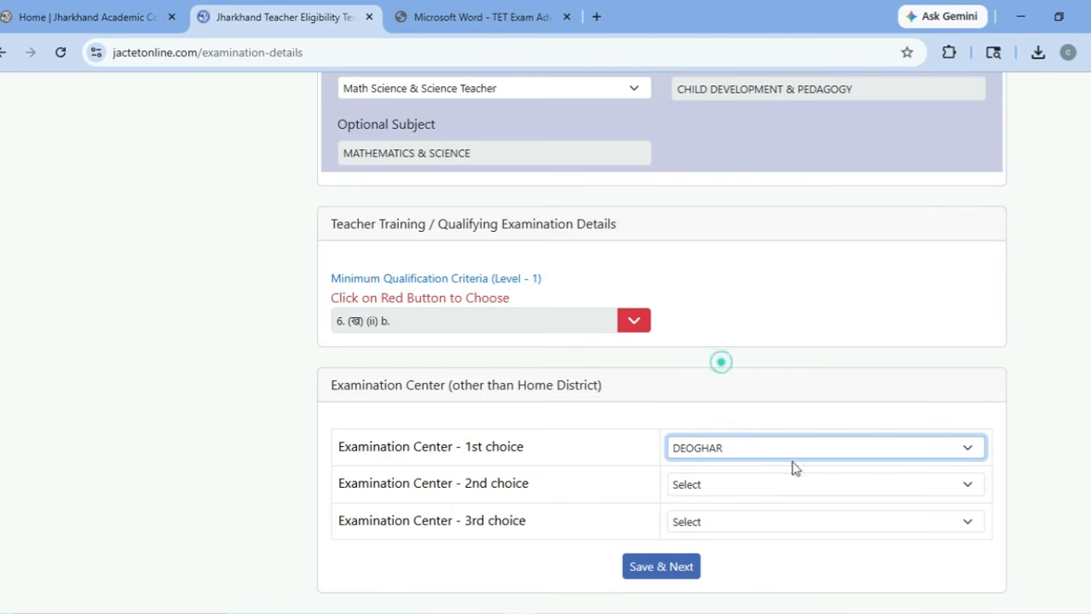
click(718, 483)
click(719, 483)
click(729, 521)
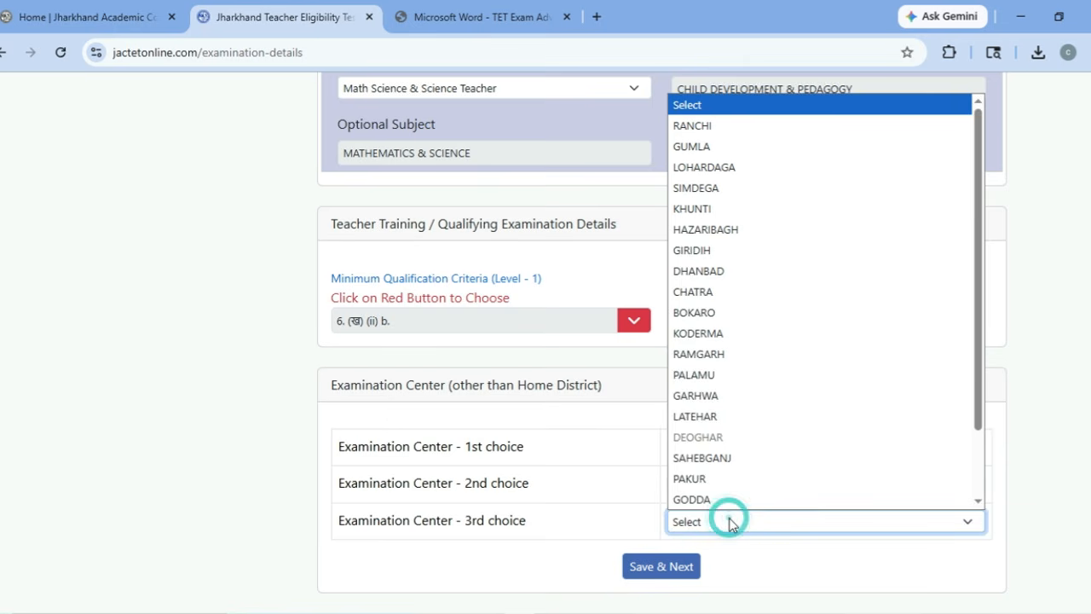
click(731, 522)
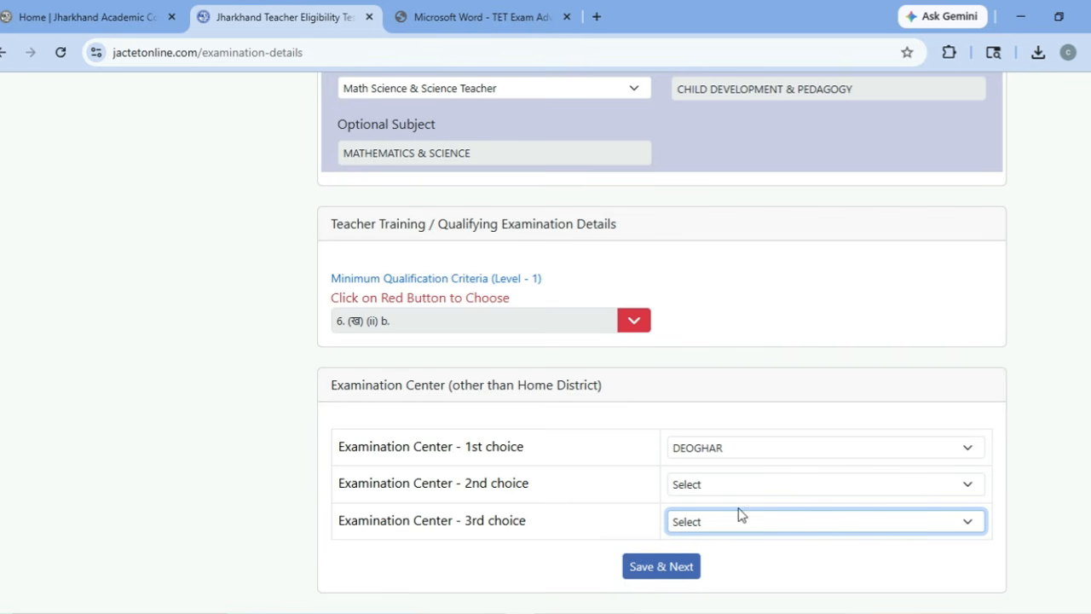
click(659, 570)
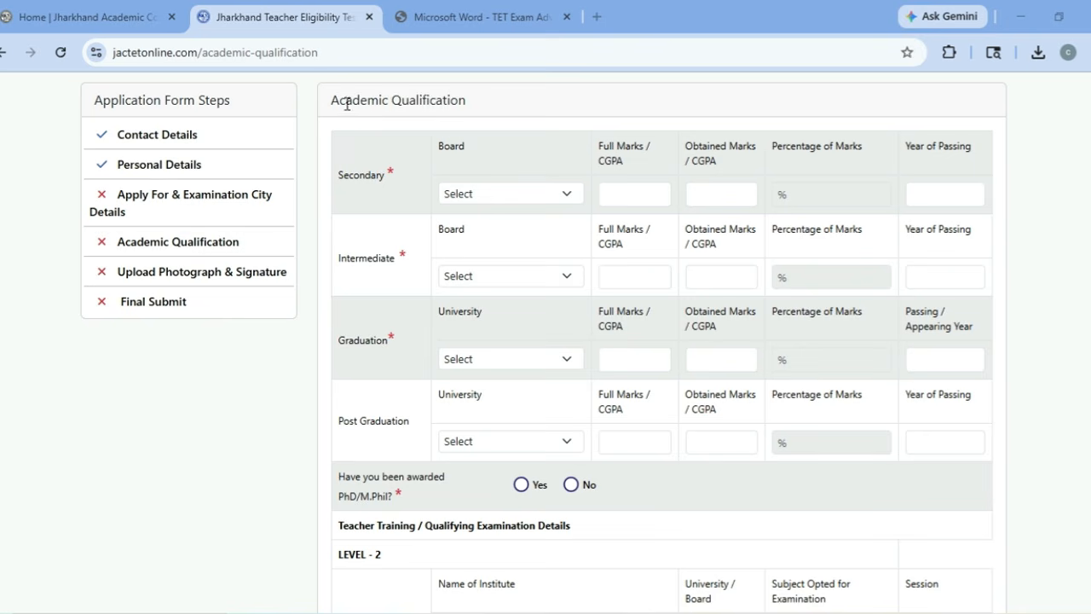
Set the Secondary board to JAC, switching from Others
drag(347, 104, 499, 107)
click(500, 106)
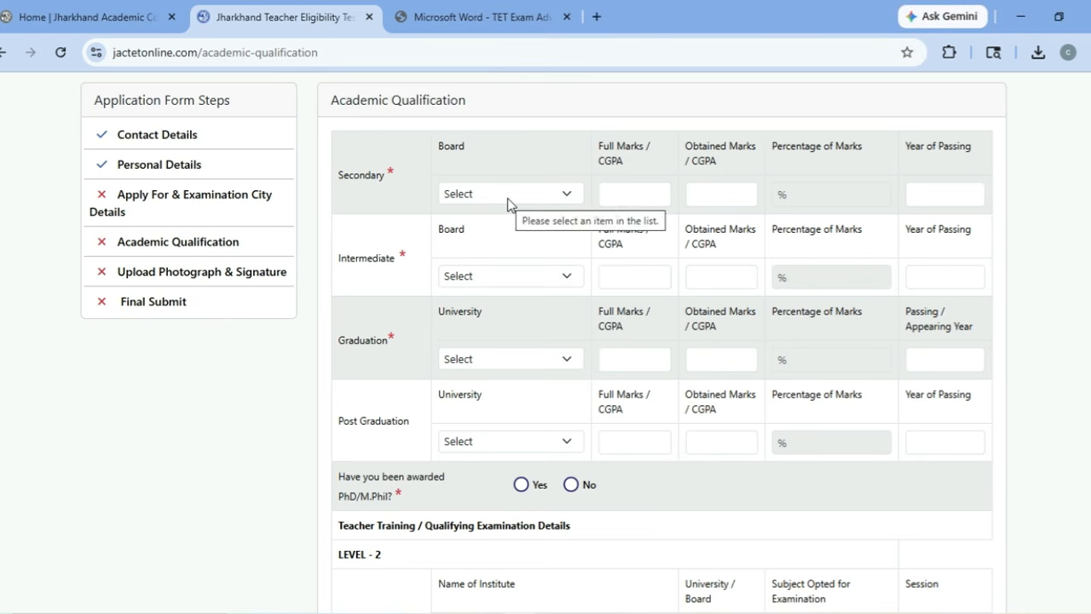
click(509, 201)
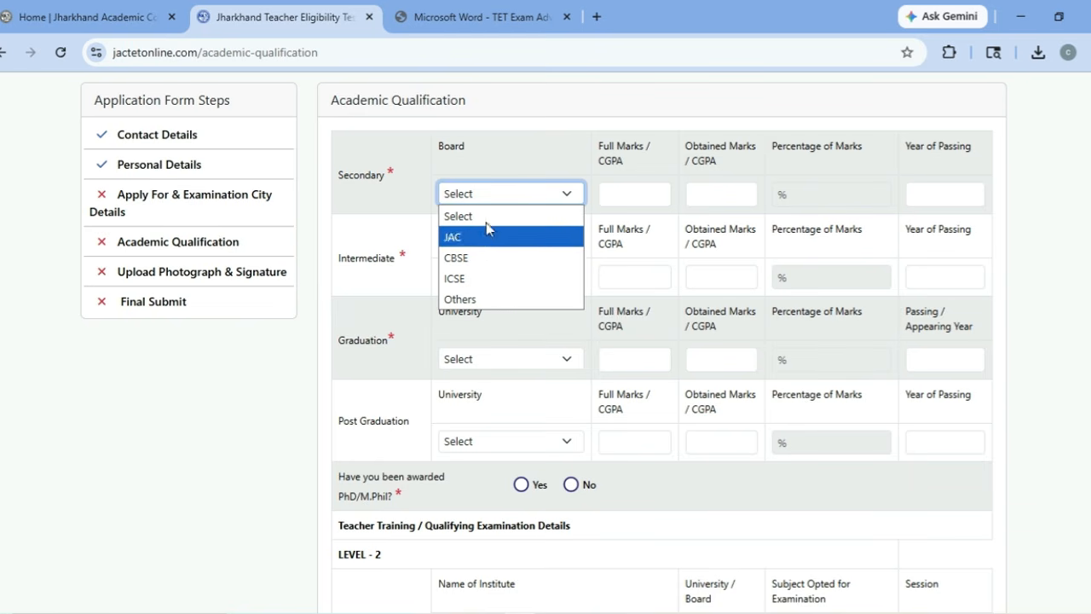
click(479, 300)
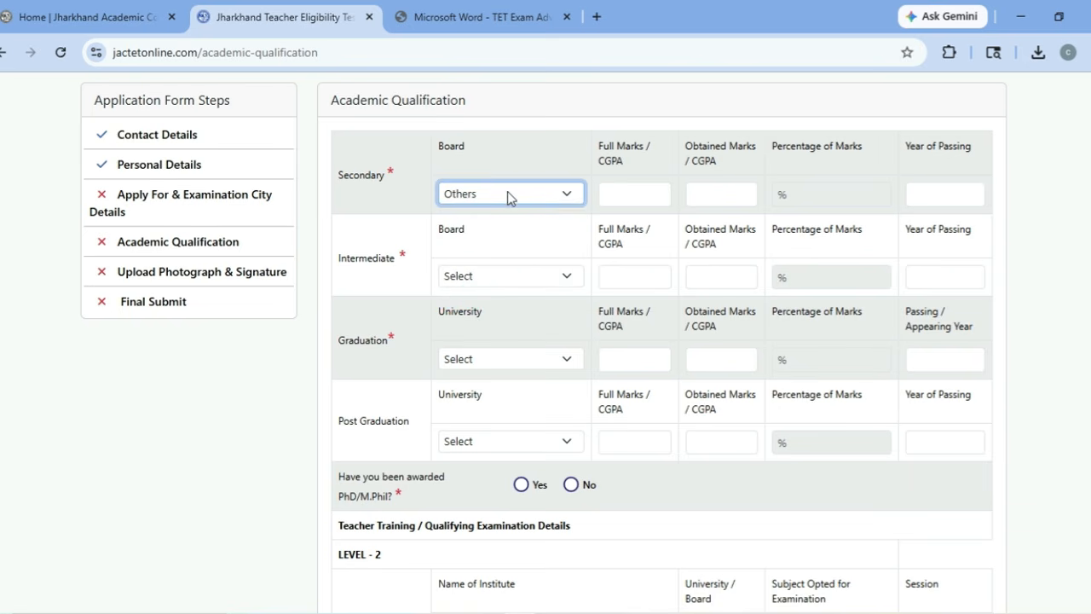
click(509, 196)
click(497, 237)
Enter Secondary marks 380 of 500 and passing year 2011
click(630, 199)
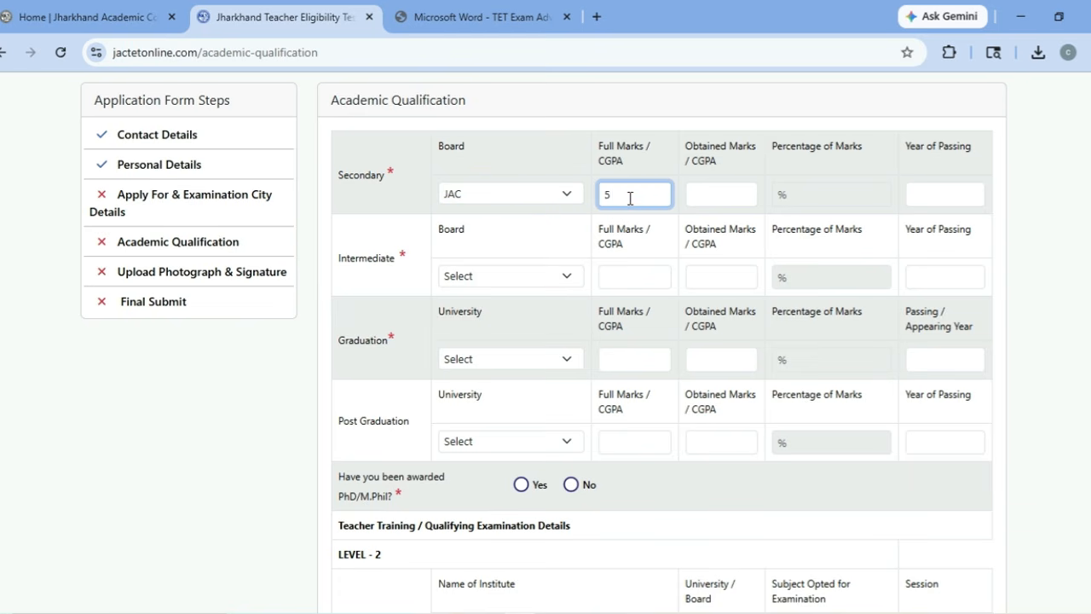
click(727, 197)
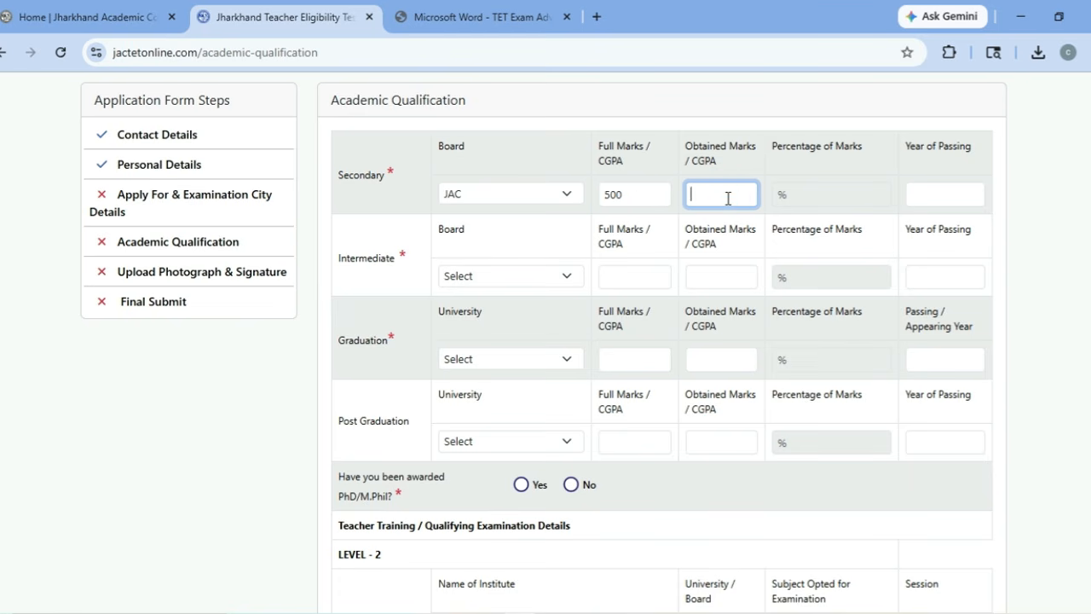
text(380)
click(952, 194)
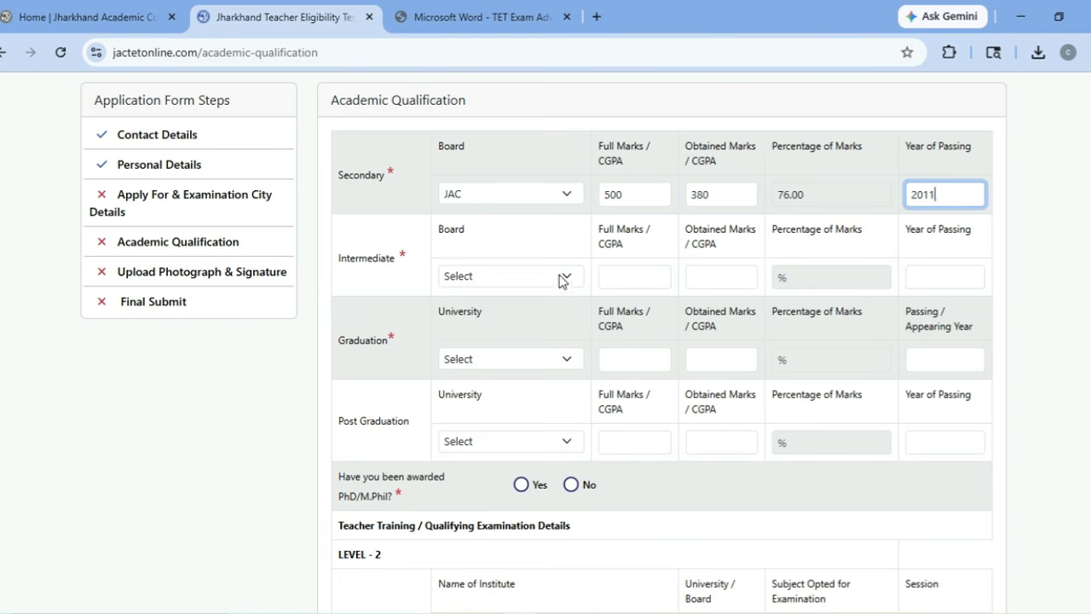
click(503, 277)
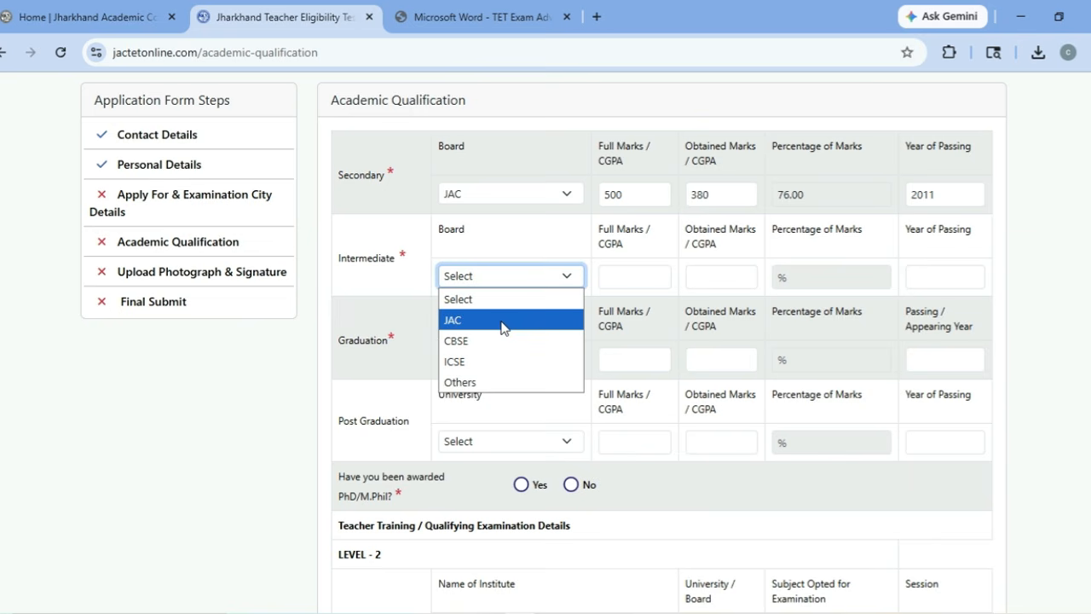
Fill the Intermediate row with JAC board, 301 of 500 marks, and passing year 2013
click(502, 321)
click(632, 279)
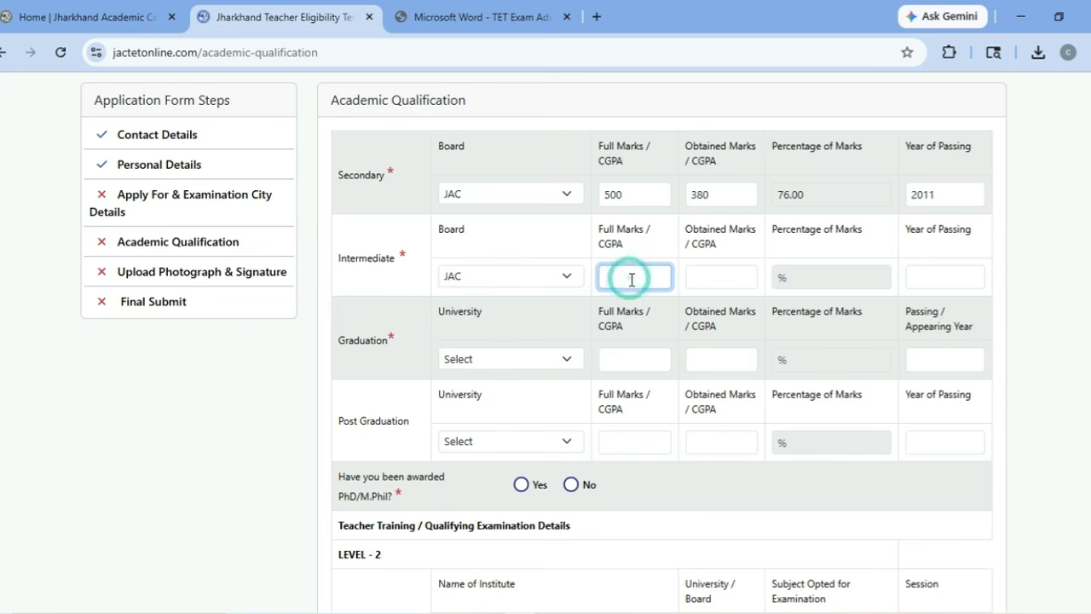
text(500)
key(Tab)
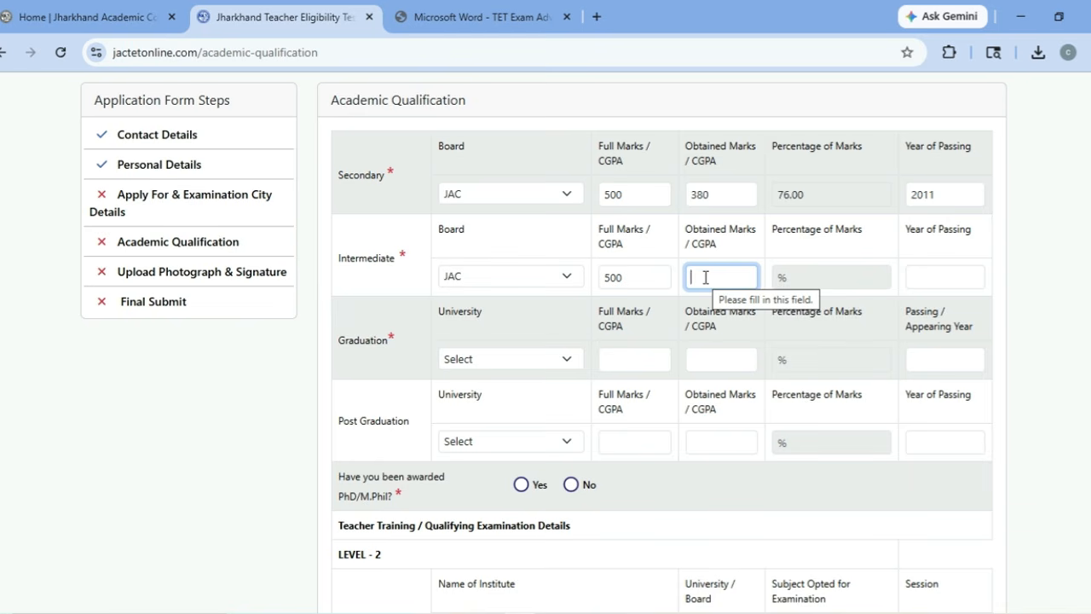
text(301)
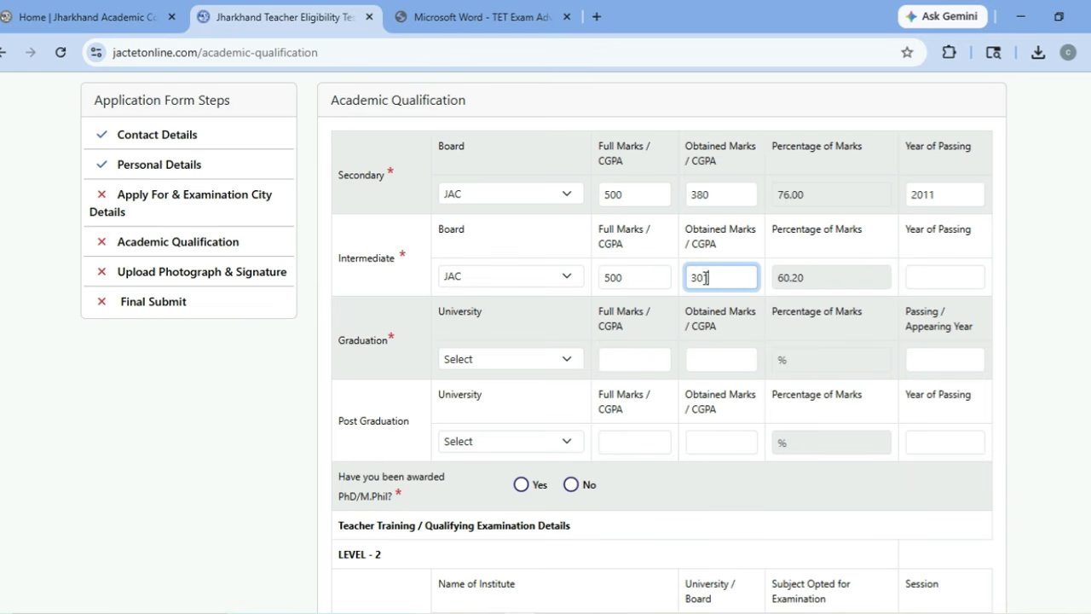
click(787, 279)
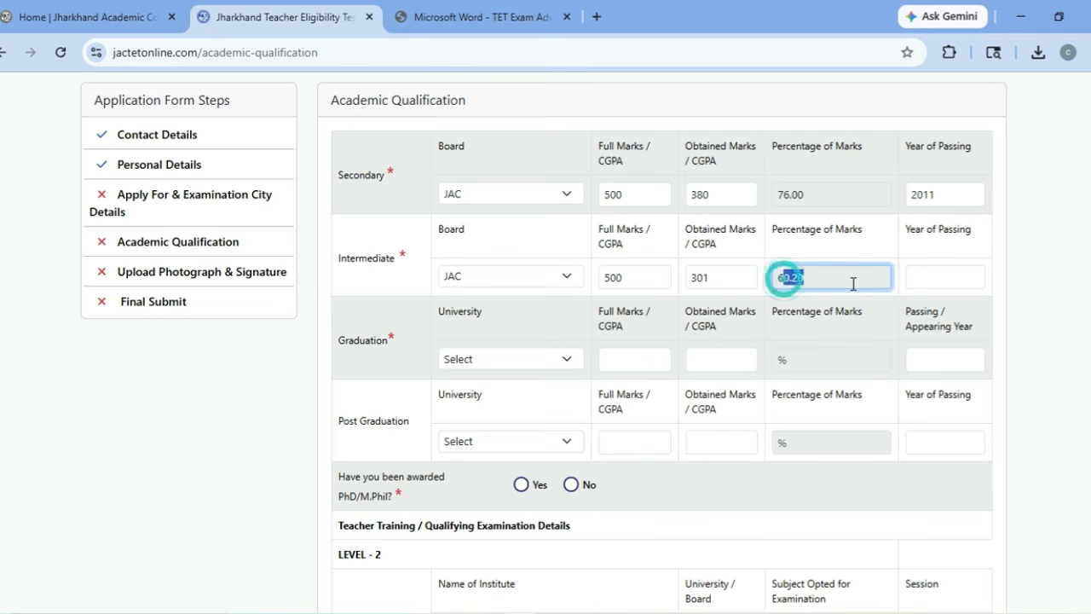
click(933, 281)
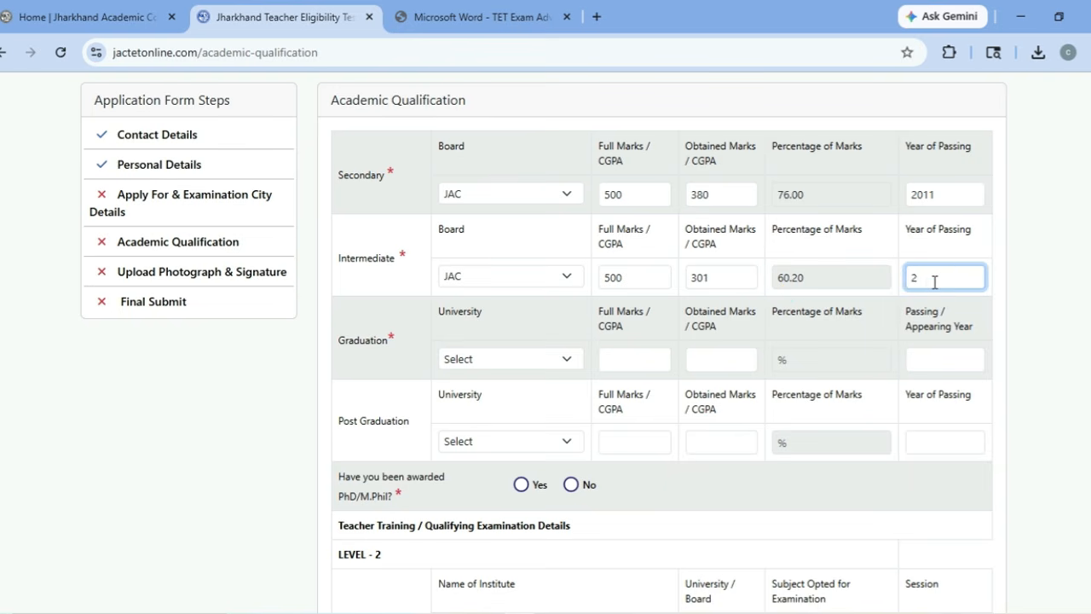
text(2013)
click(480, 362)
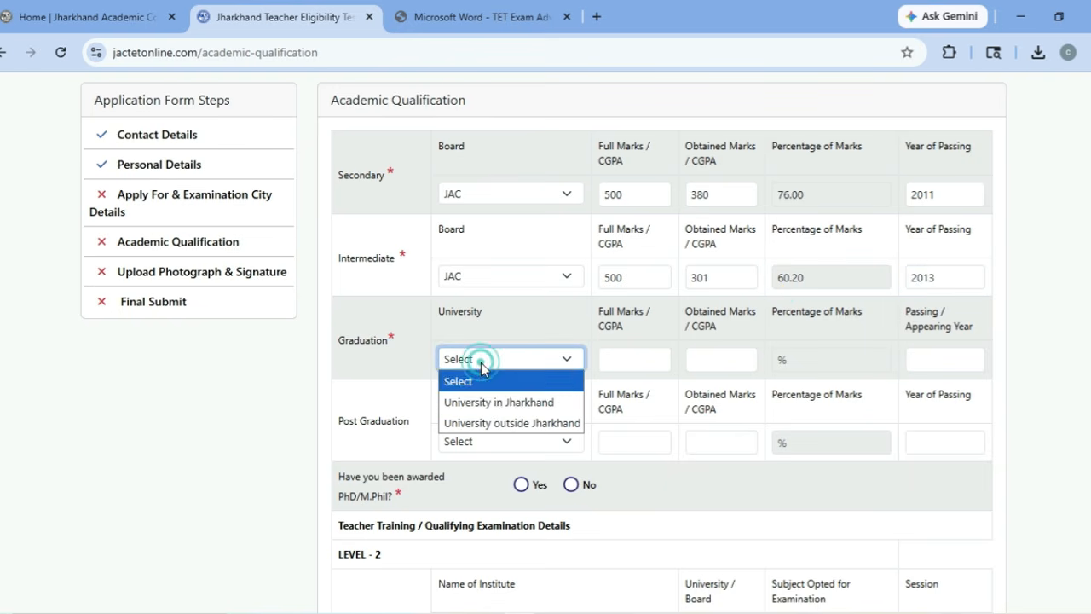
Set the Graduation university to University in Jharkhand and go through its marks and passing-year fields
click(534, 404)
click(639, 361)
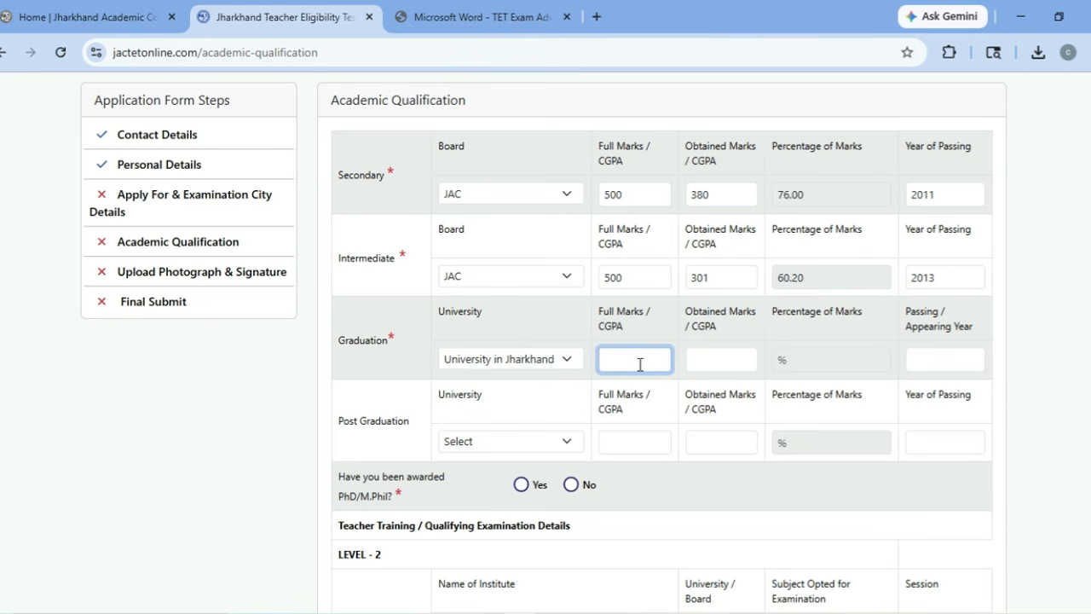
click(700, 361)
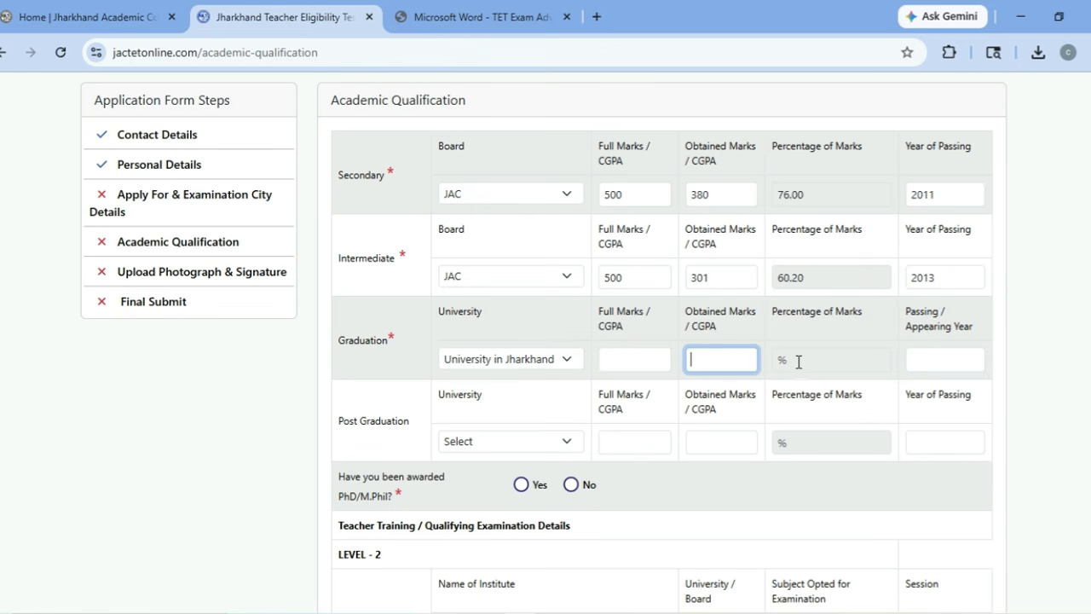
click(827, 365)
click(945, 362)
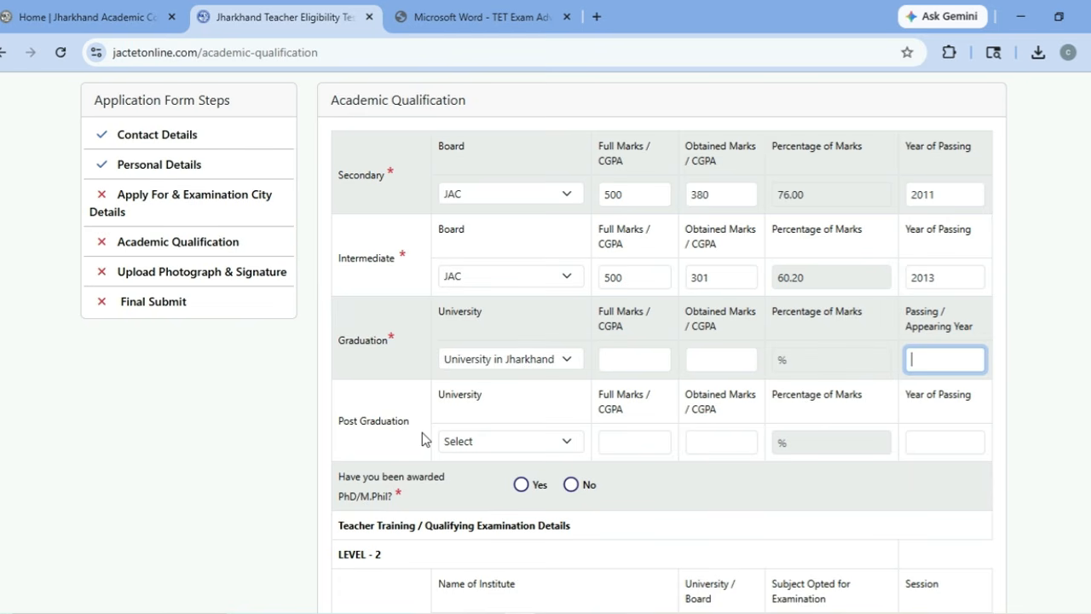
Leave the Post Graduation university as Select and answer No to PhD/M.Phil
click(509, 444)
click(507, 443)
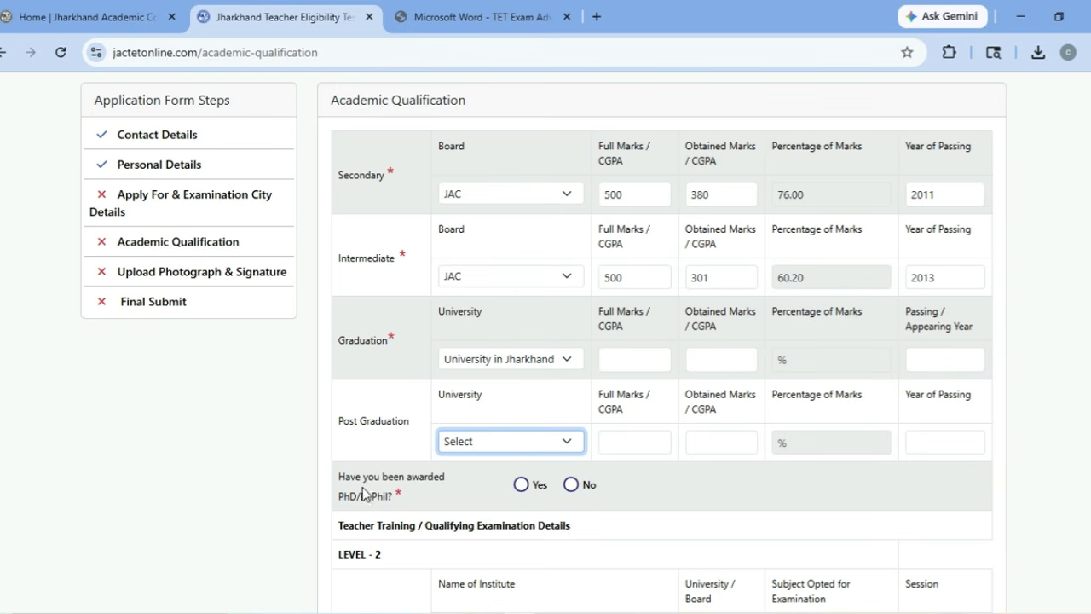
click(571, 485)
Set the Level-2 teacher training status to Passed
scroll(718, 512, down, 2)
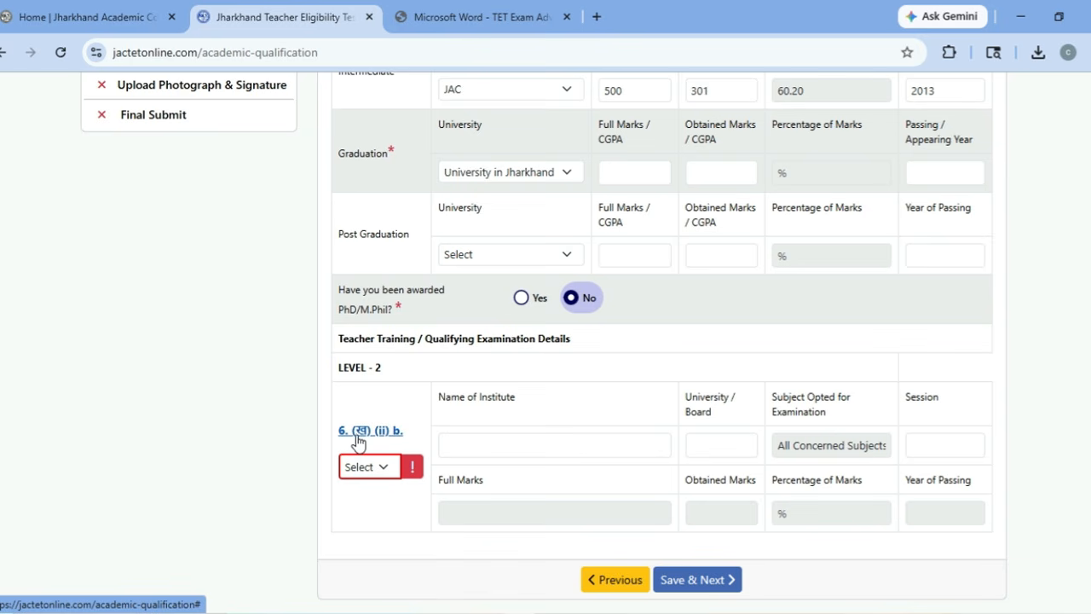
click(372, 472)
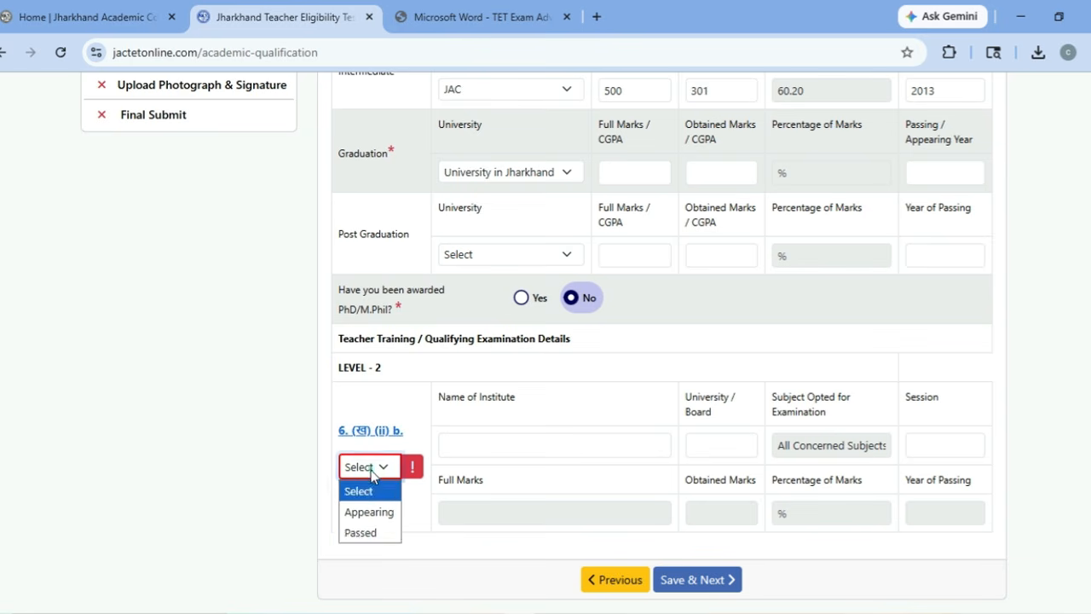
click(374, 534)
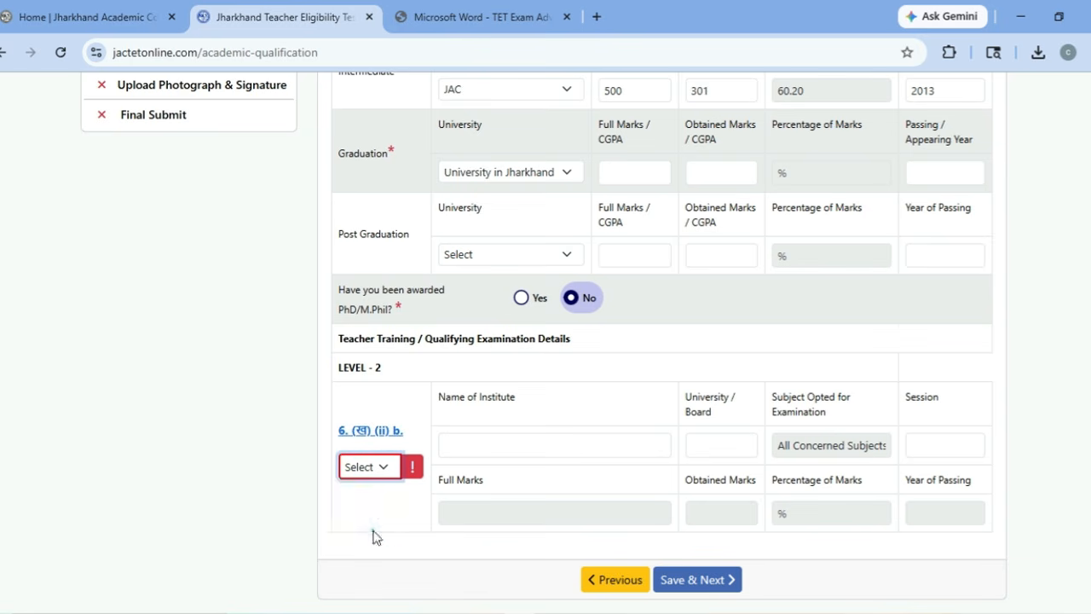
click(380, 469)
click(380, 470)
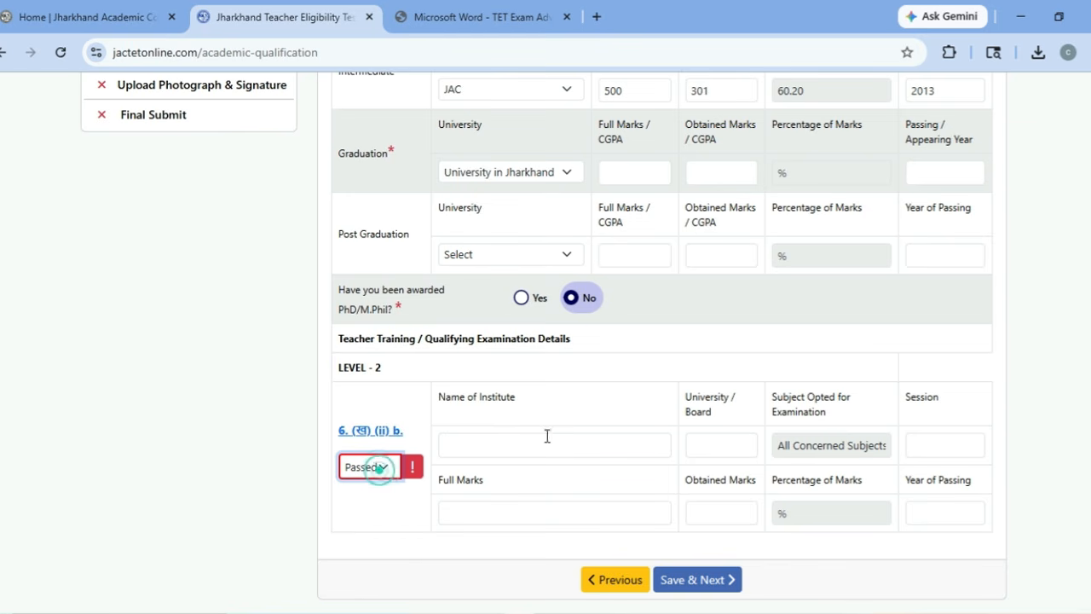
Go through the training institute and board fields and enter session 2021-2023
click(498, 434)
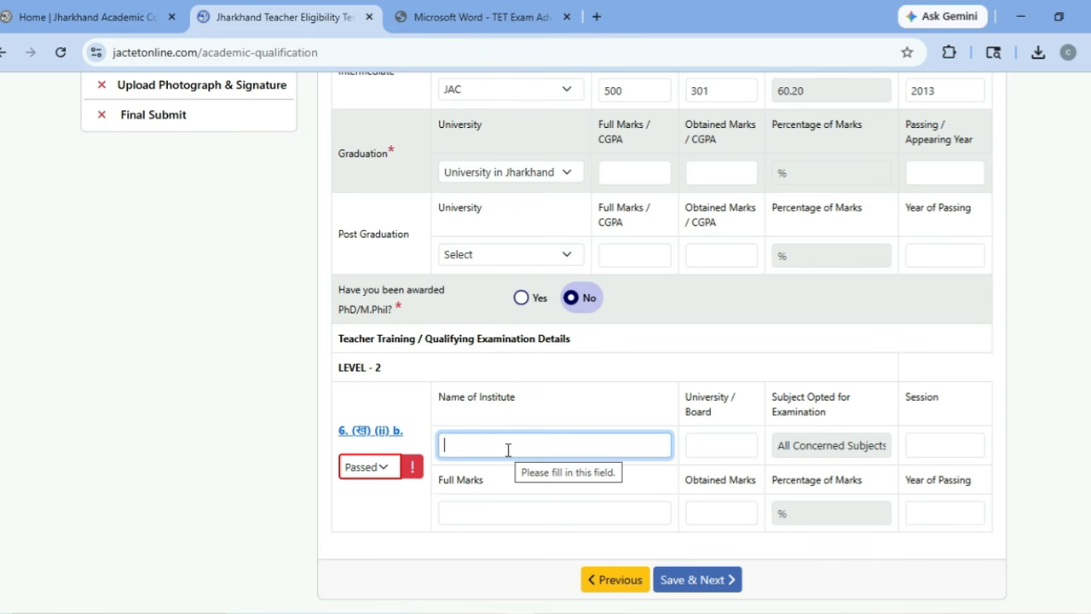
click(718, 448)
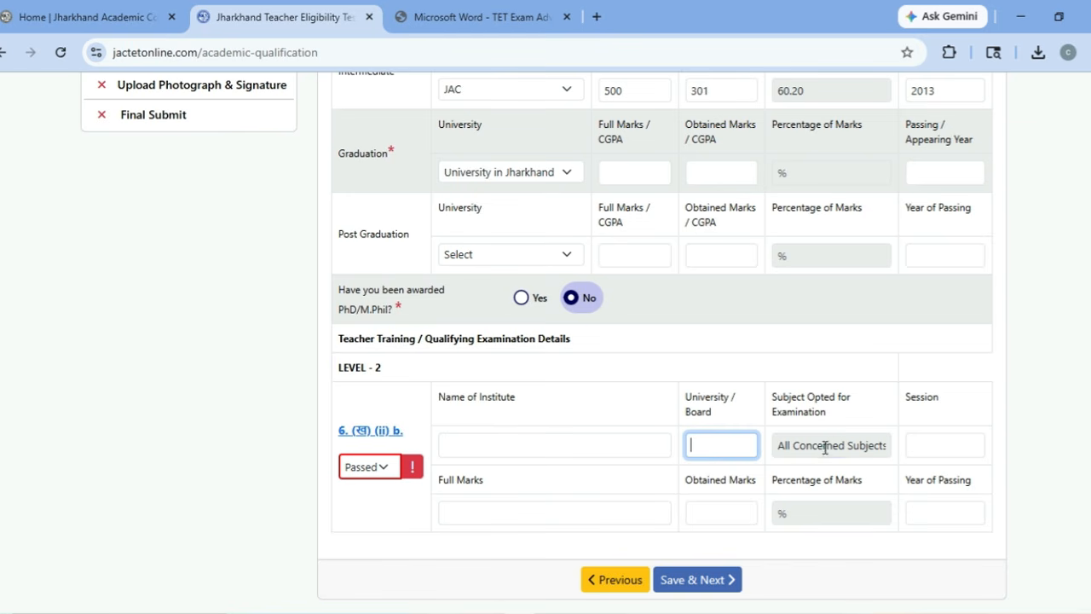
click(825, 447)
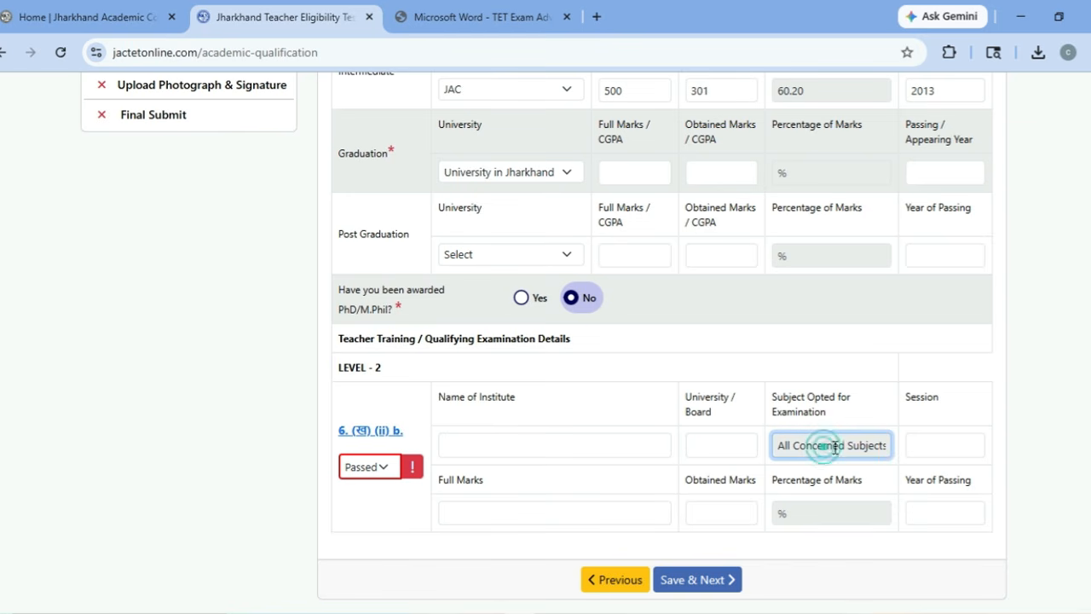
click(918, 444)
text(2021-)
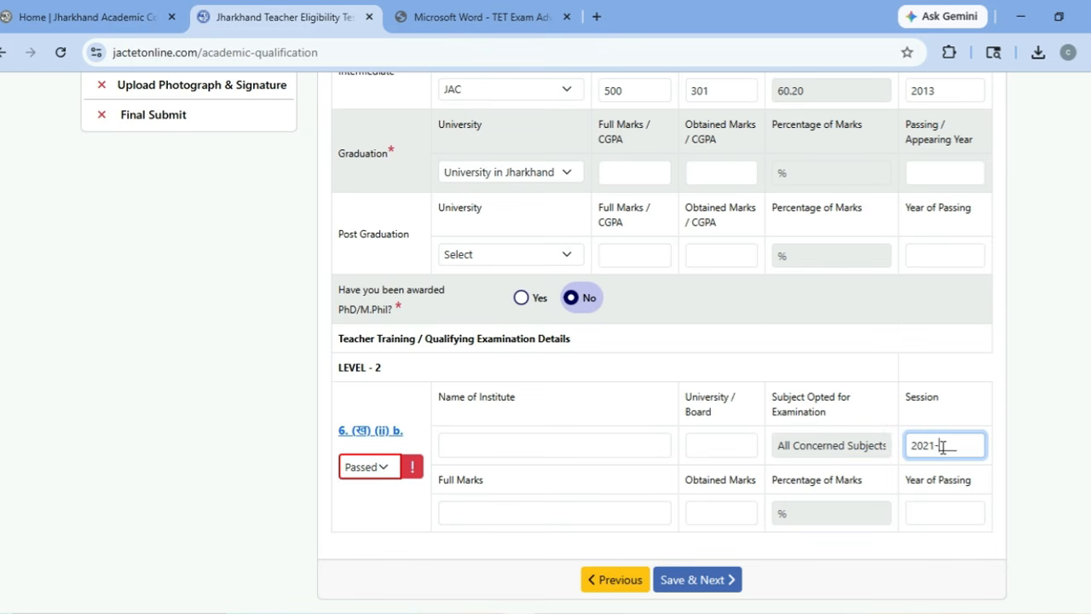
text(2023)
Enter training year of passing 2023 and save the qualifications with Save & Next
click(533, 505)
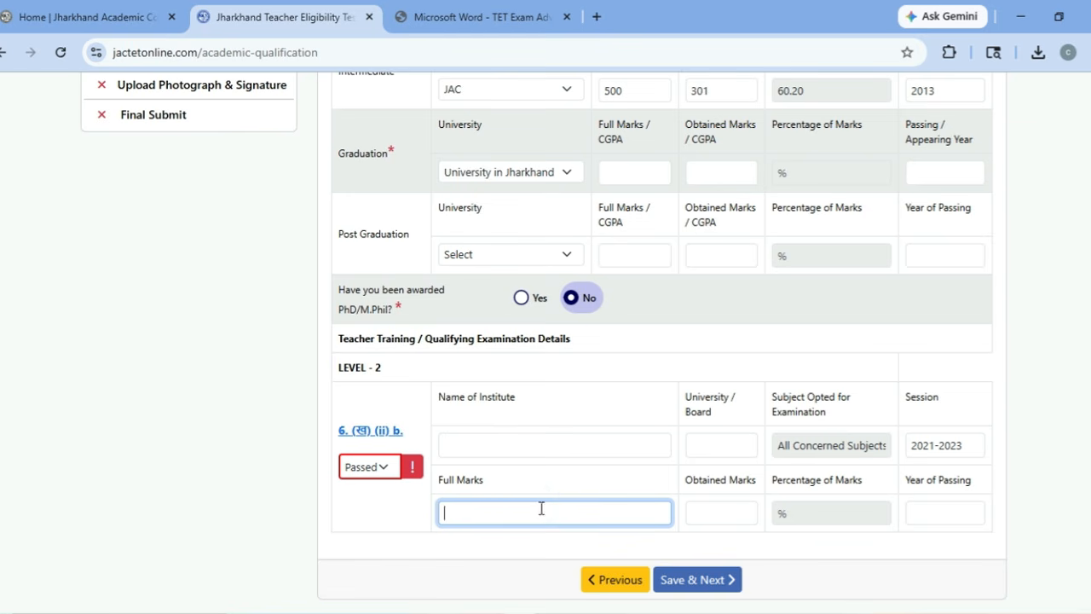
click(723, 515)
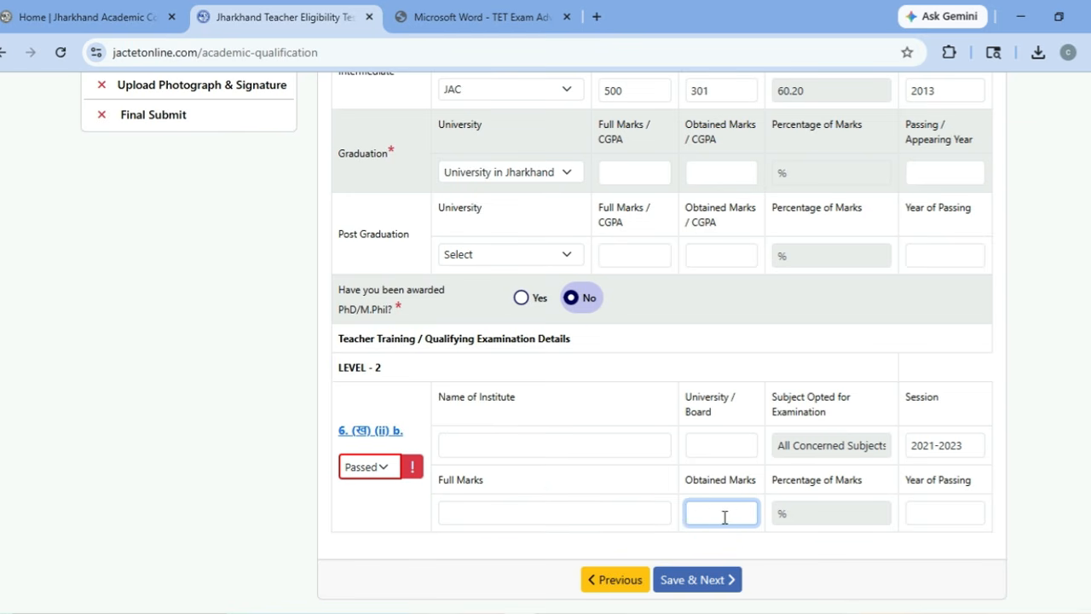
click(824, 514)
click(945, 512)
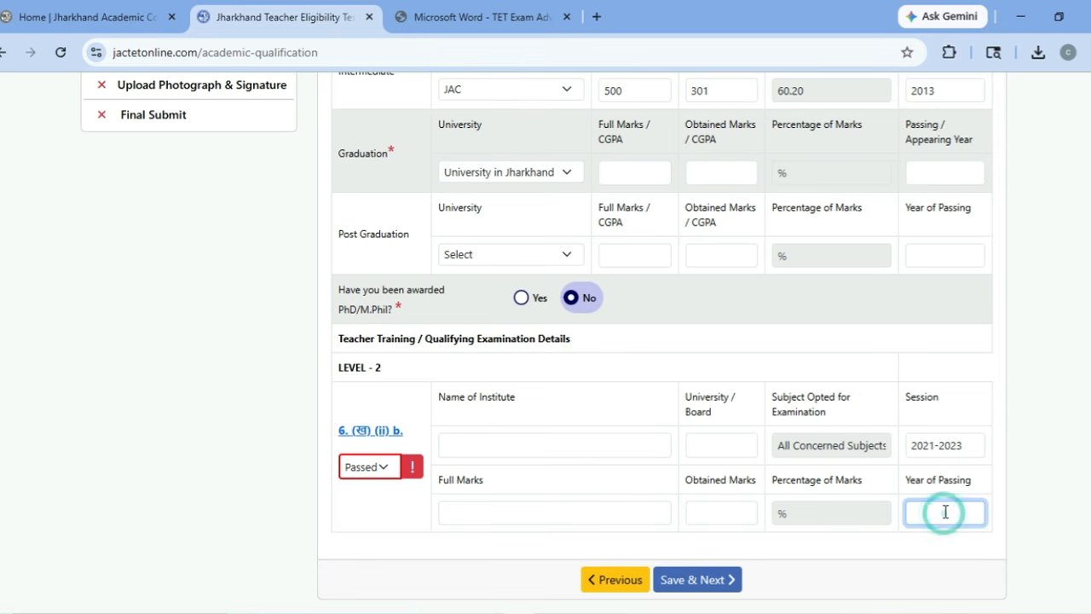
text(2023)
click(713, 581)
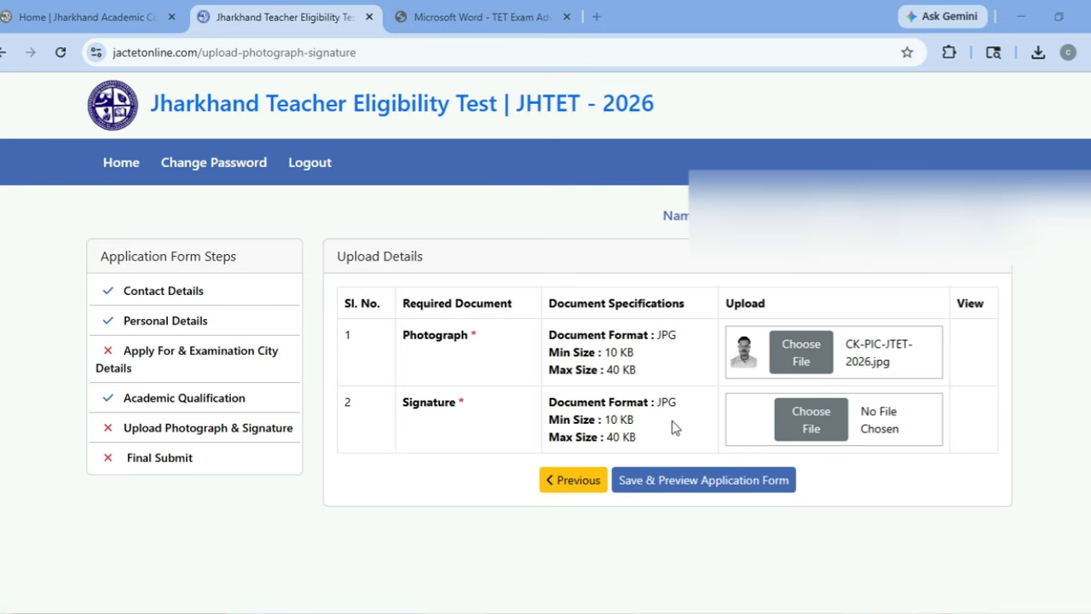
Upload CK-PIC-JTET-2026 as the application photograph
click(801, 358)
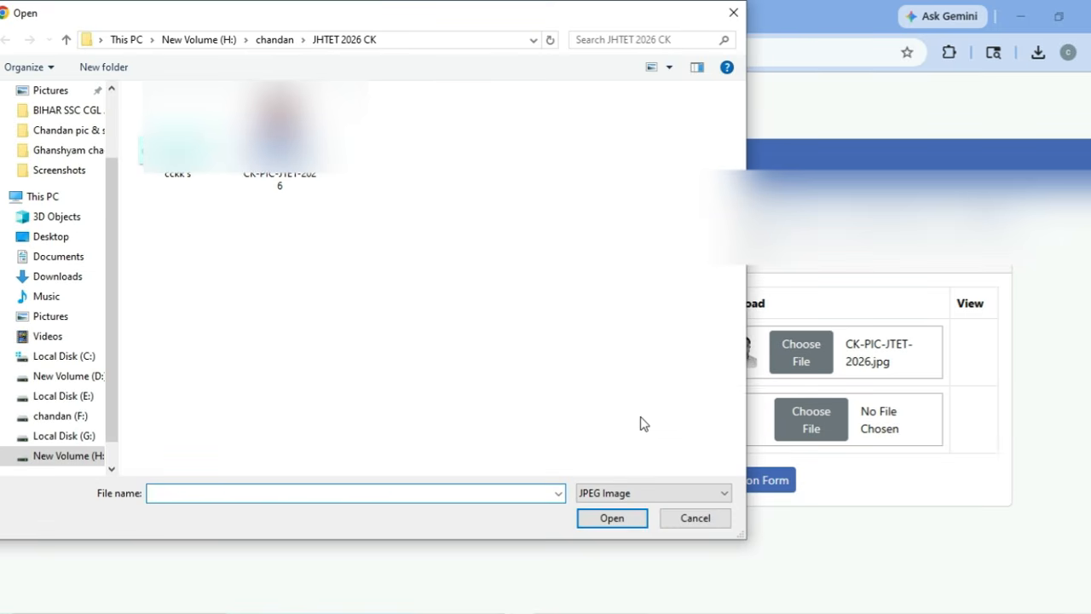
click(695, 518)
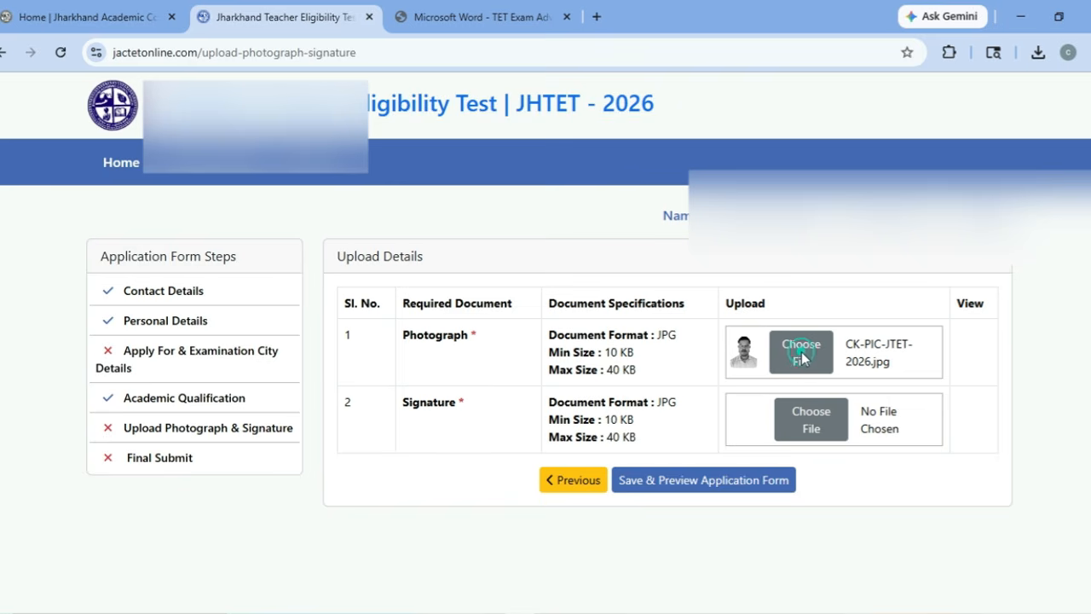
click(801, 358)
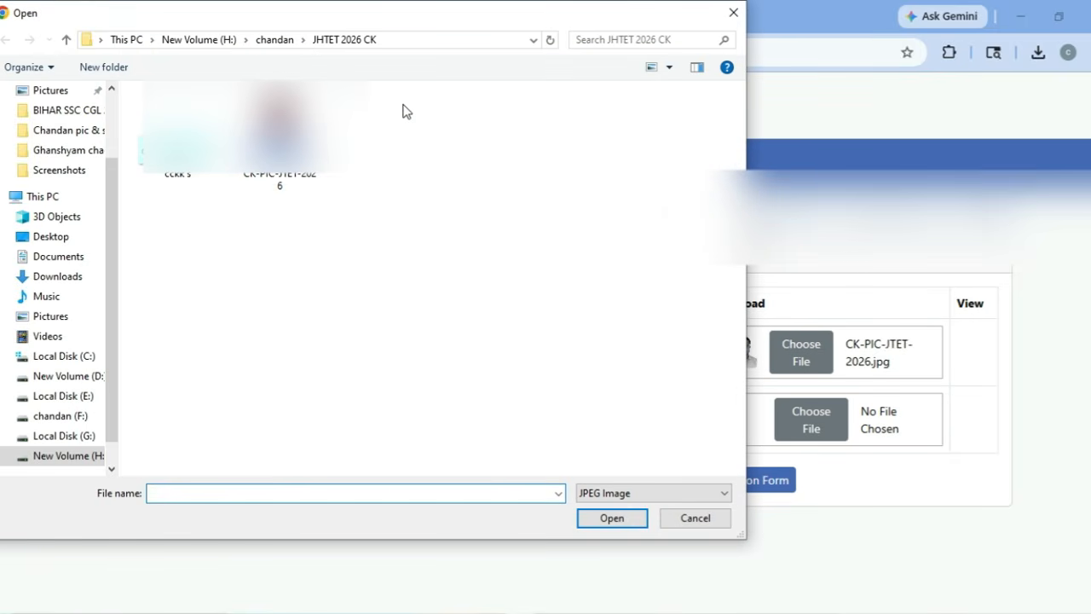
click(280, 141)
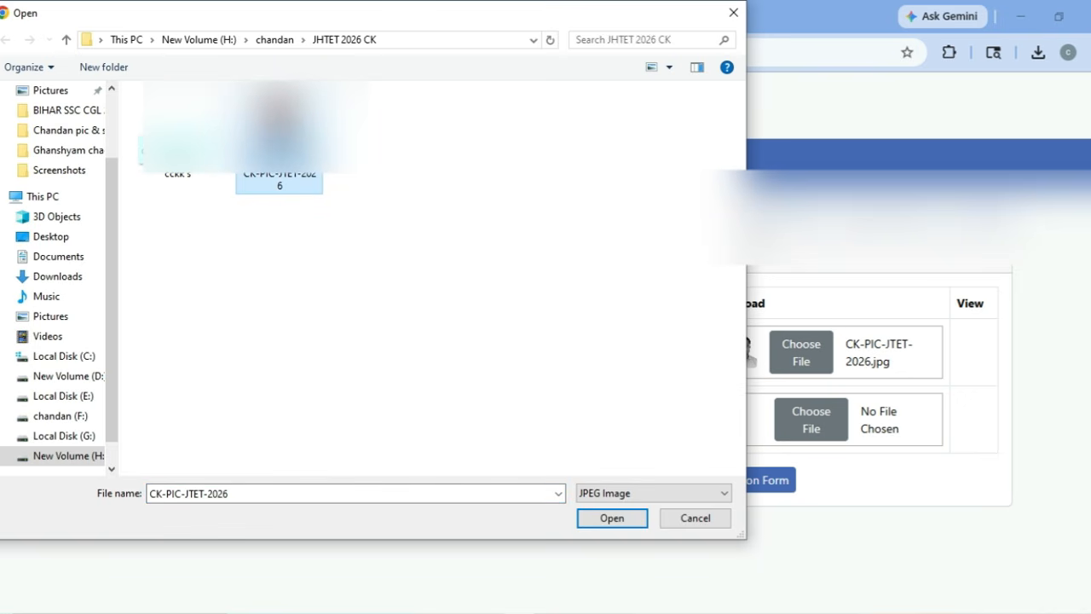
click(621, 517)
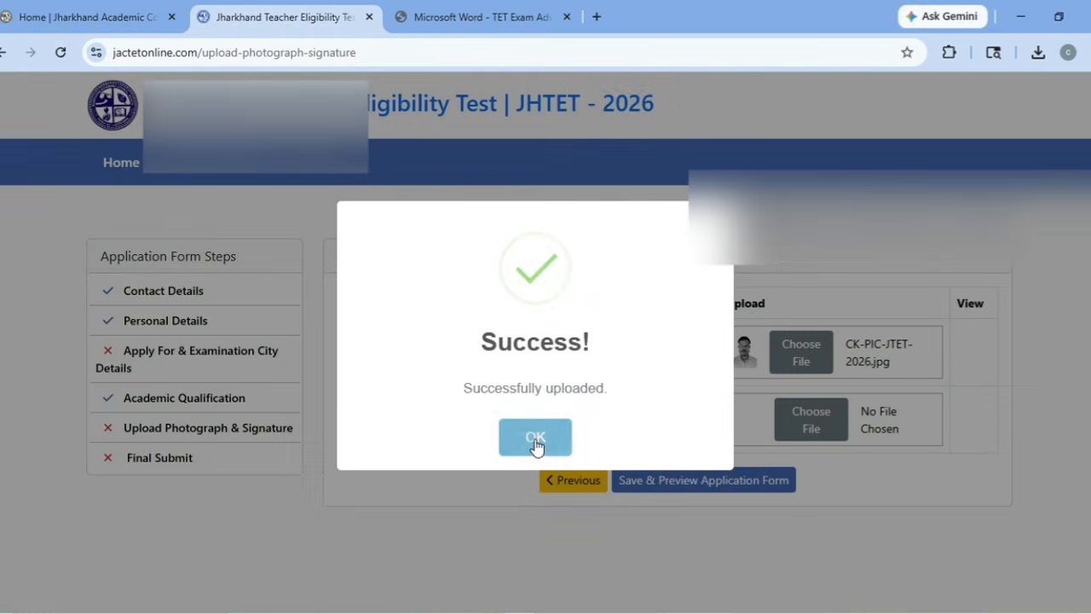
Upload the cckk s signature image, then save and preview the application form
click(536, 439)
click(803, 423)
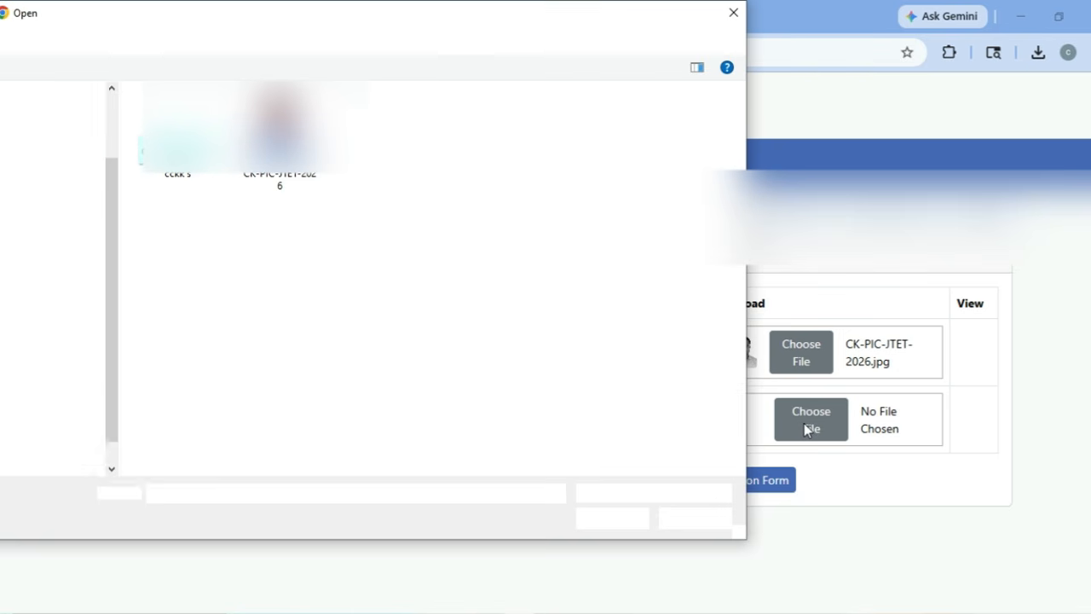
click(190, 154)
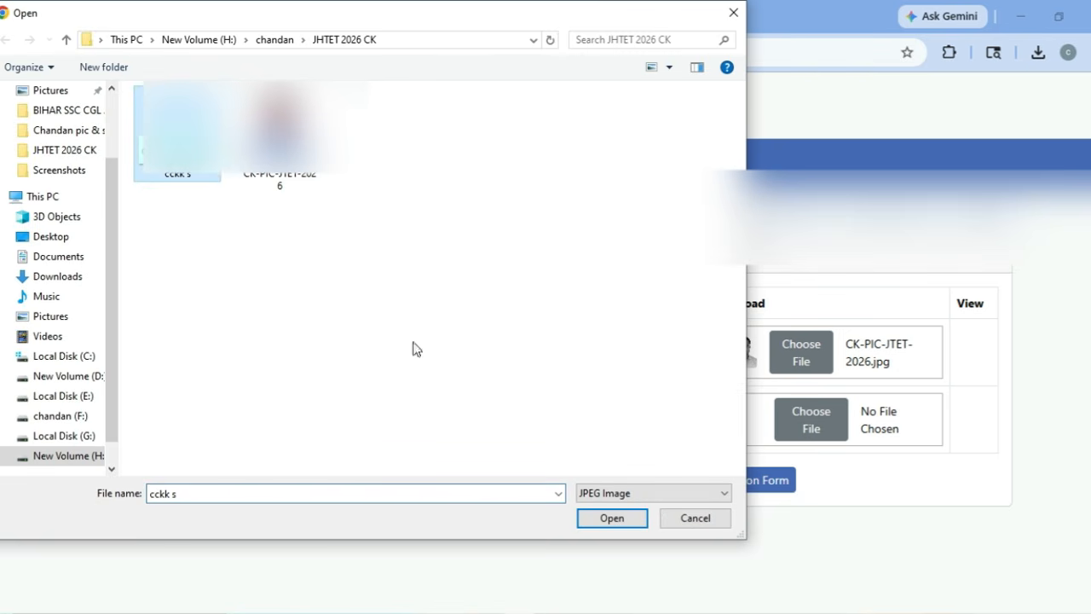
click(638, 519)
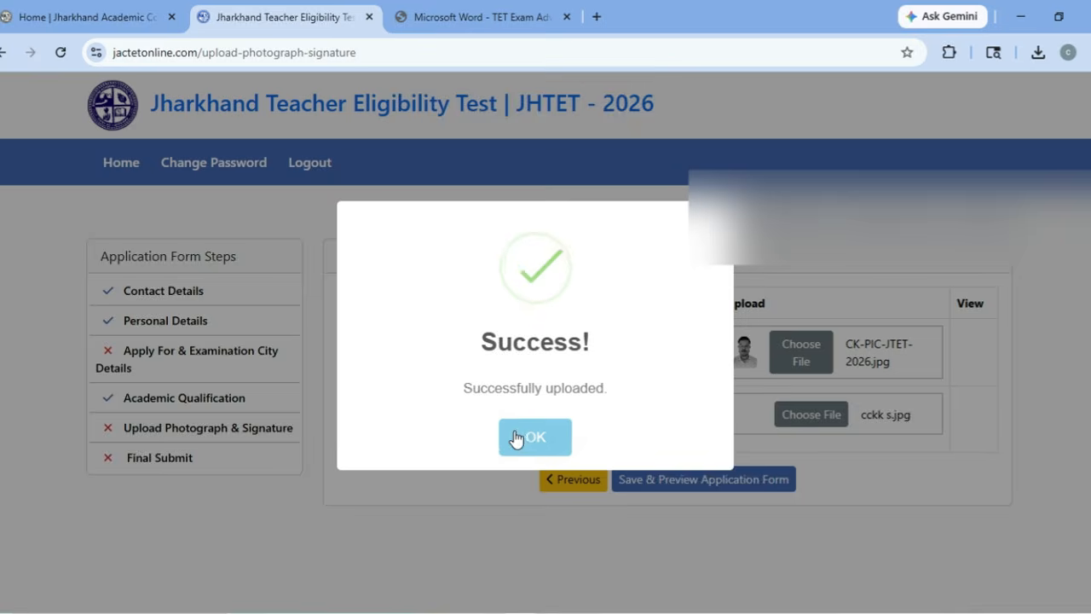
click(523, 435)
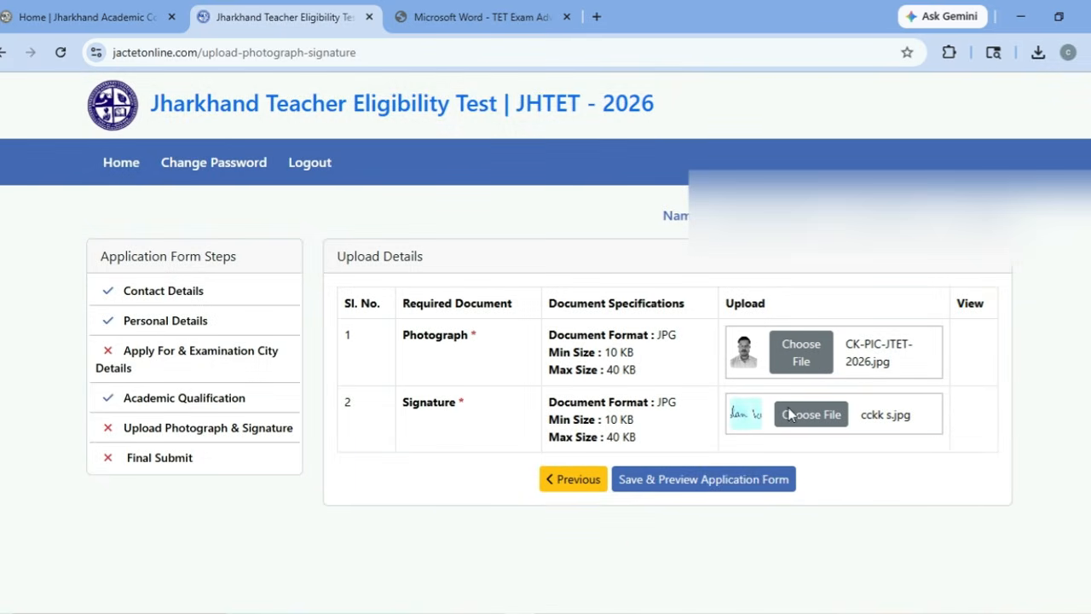
click(704, 479)
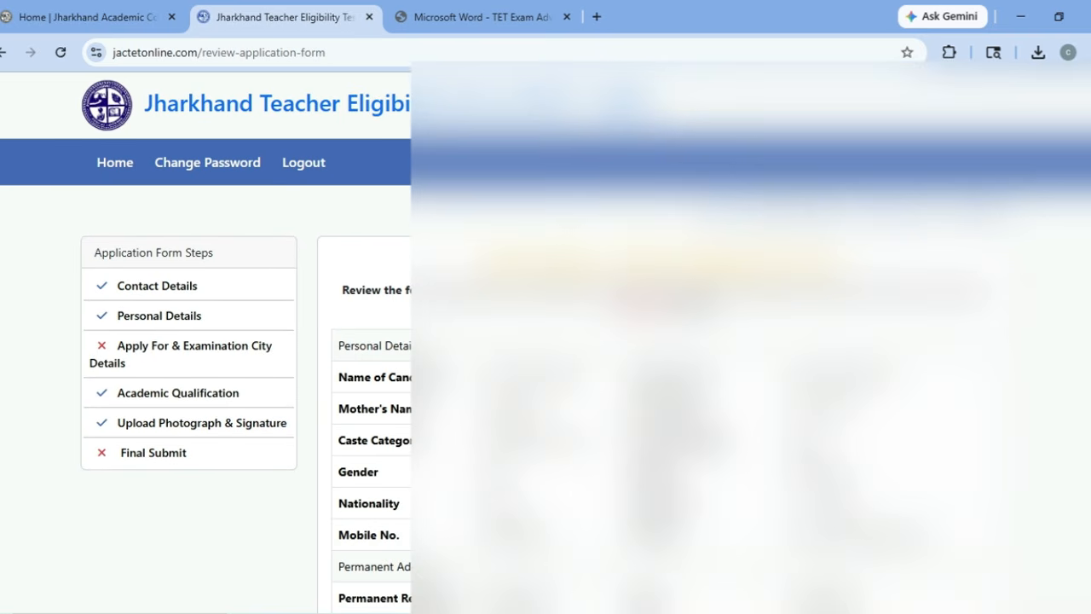
Scroll through the review form down to the Particulars checklist and Declaration
scroll(545, 341, down, 5)
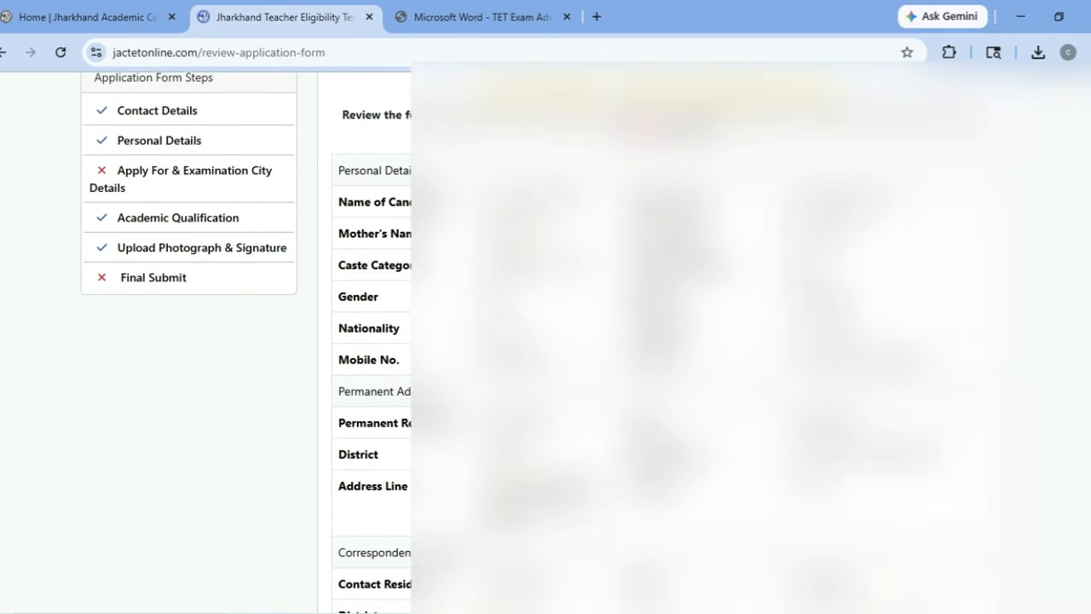
scroll(546, 341, down, 5)
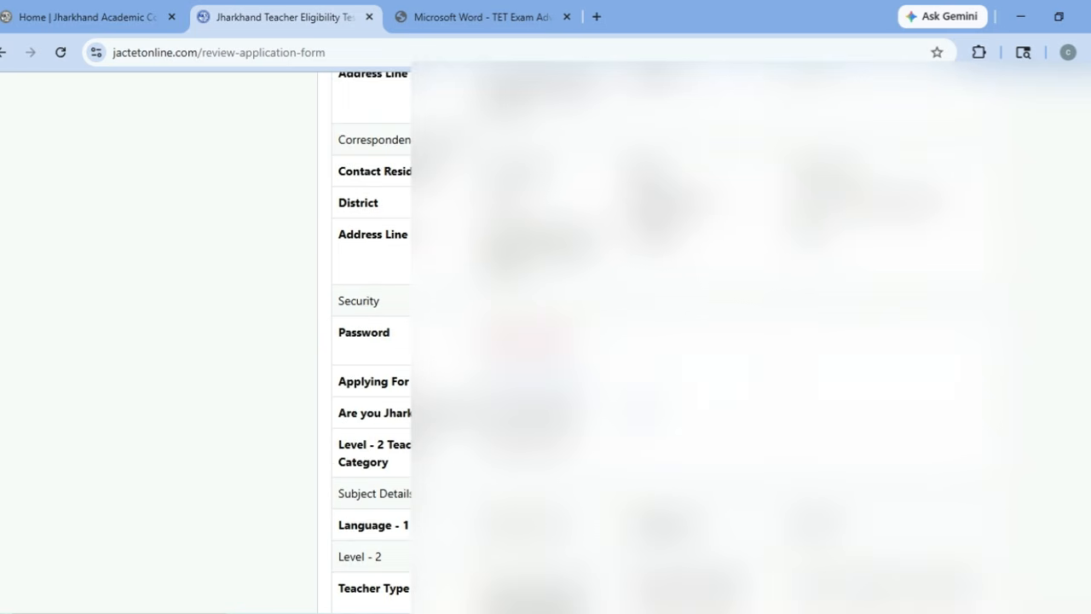
scroll(546, 341, down, 2)
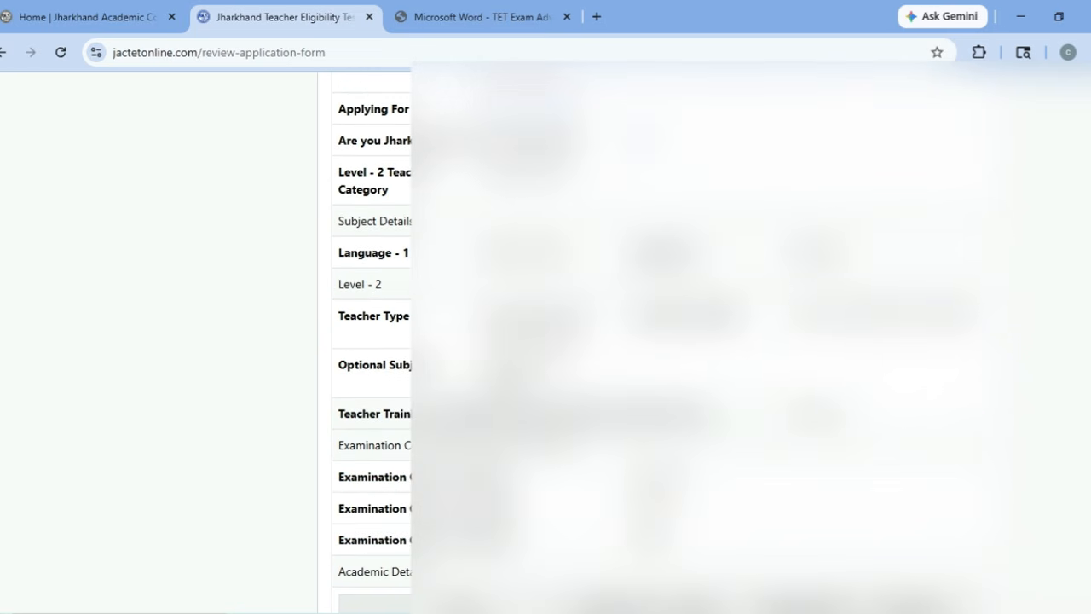
scroll(546, 340, down, 7)
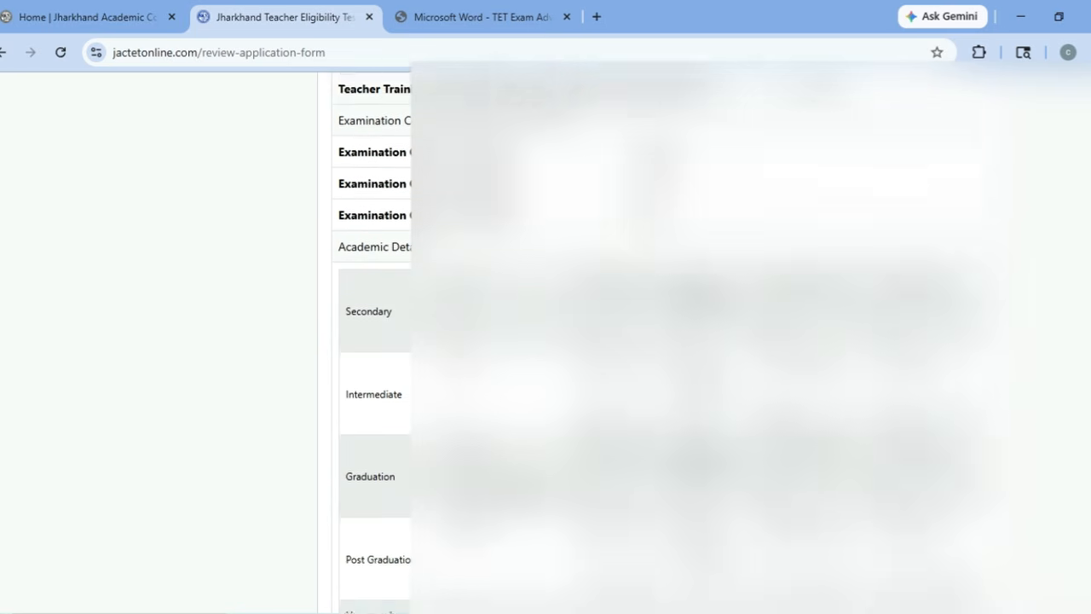
scroll(545, 341, down, 7)
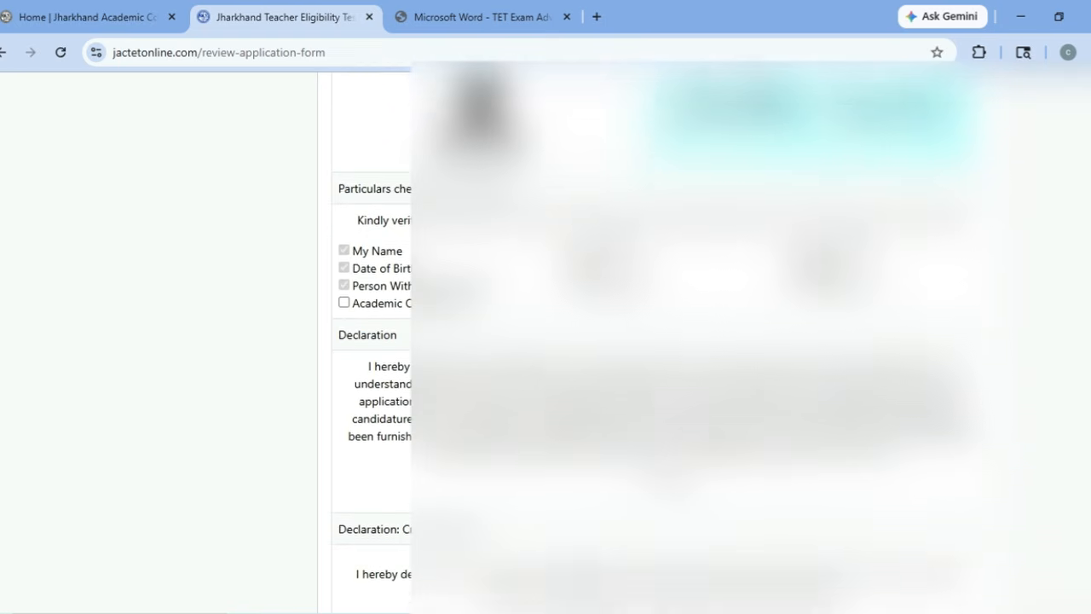
scroll(546, 341, down, 1)
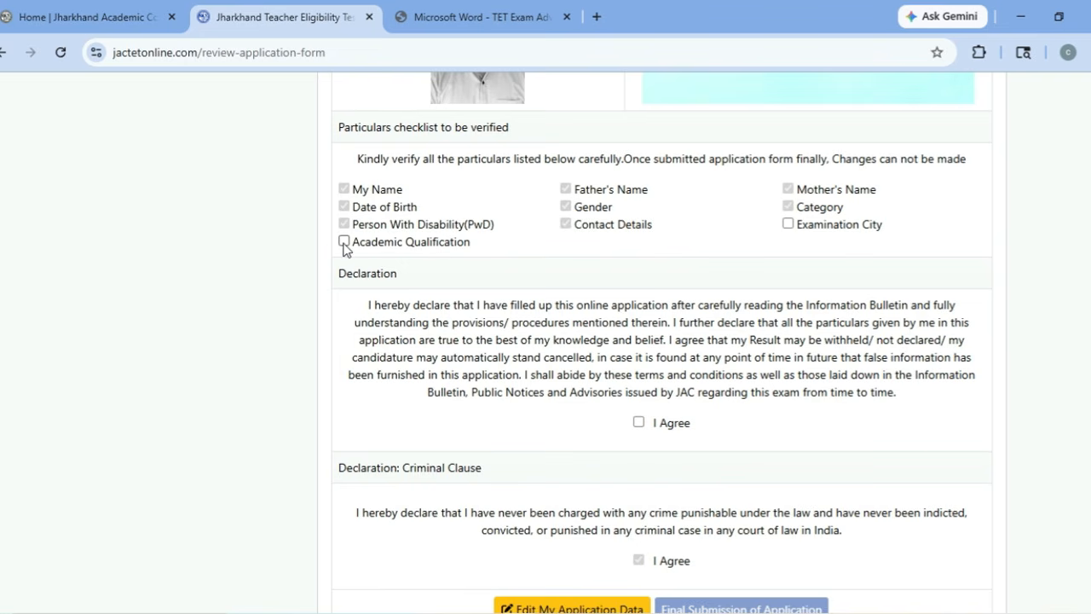
Tick the Academic Qualification and Examination City particulars and agree to the declaration
click(344, 243)
click(789, 225)
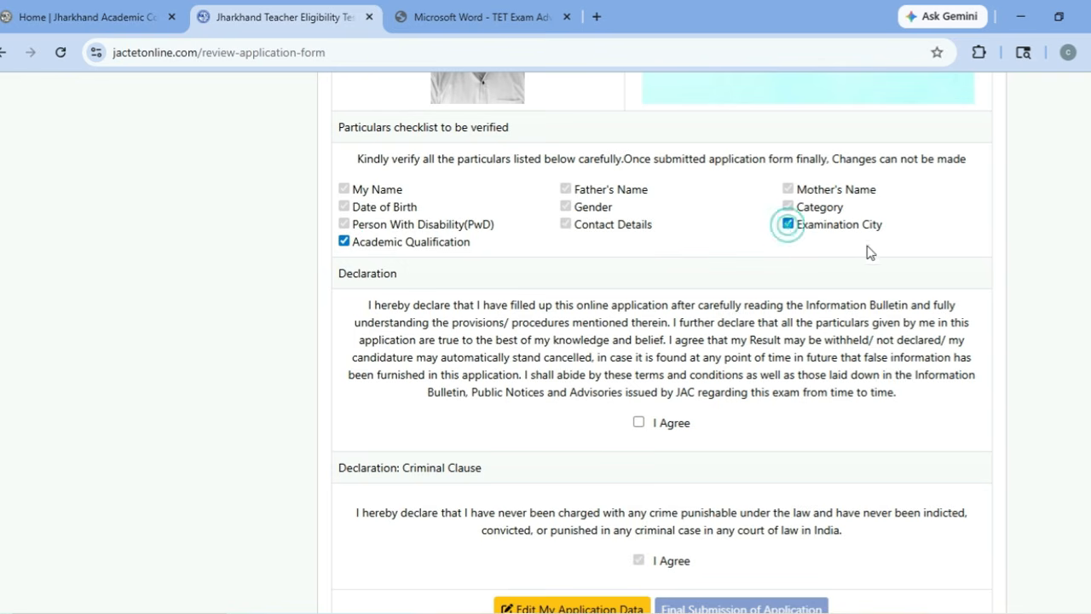
click(638, 424)
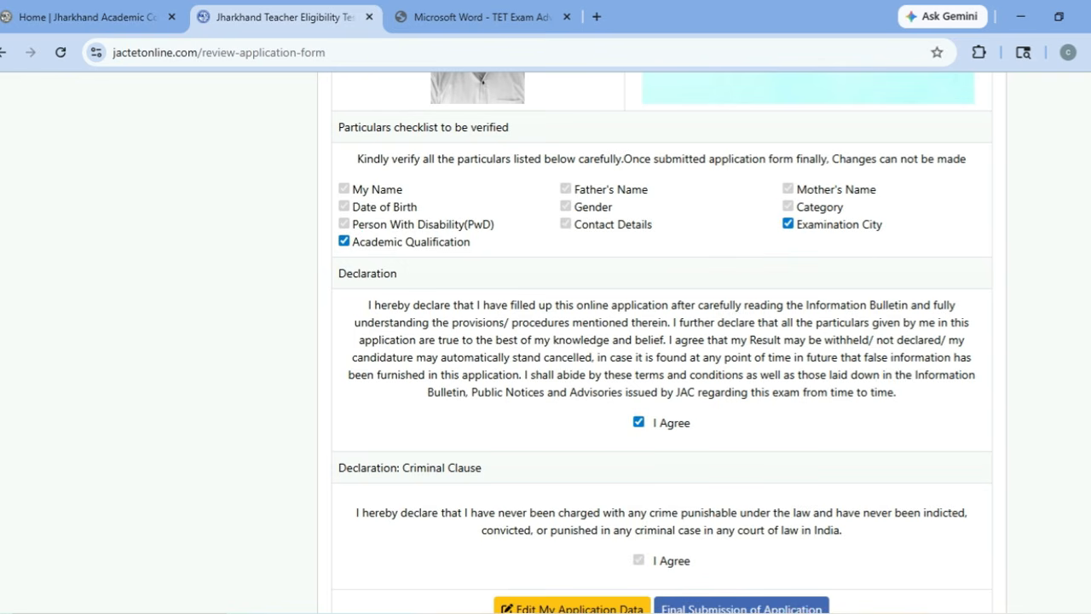
scroll(813, 565, down, 1)
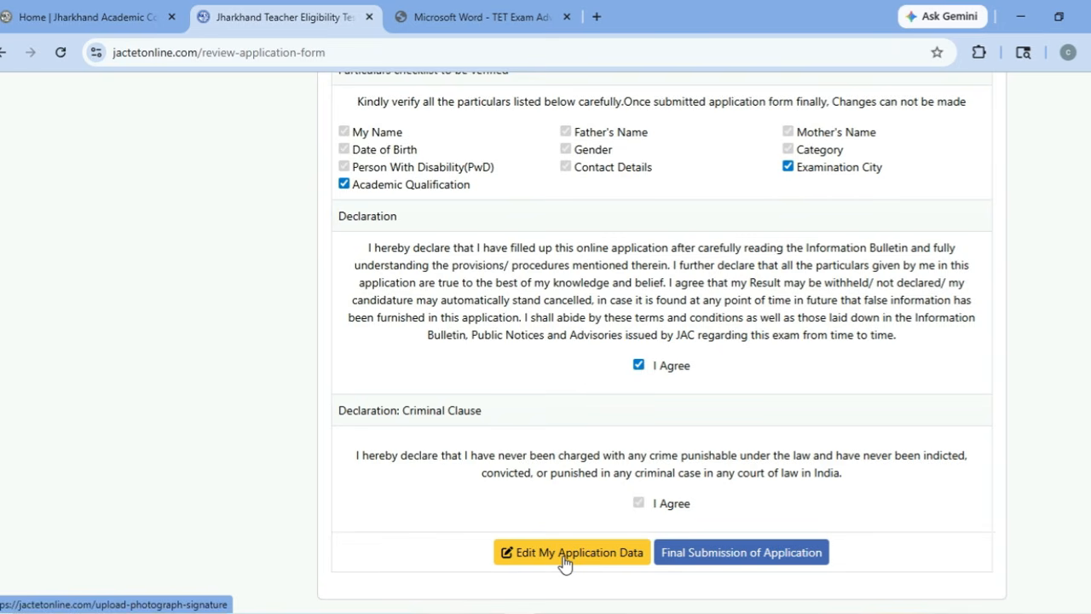
Make the final submission of the application and confirm Save & Lock
click(739, 559)
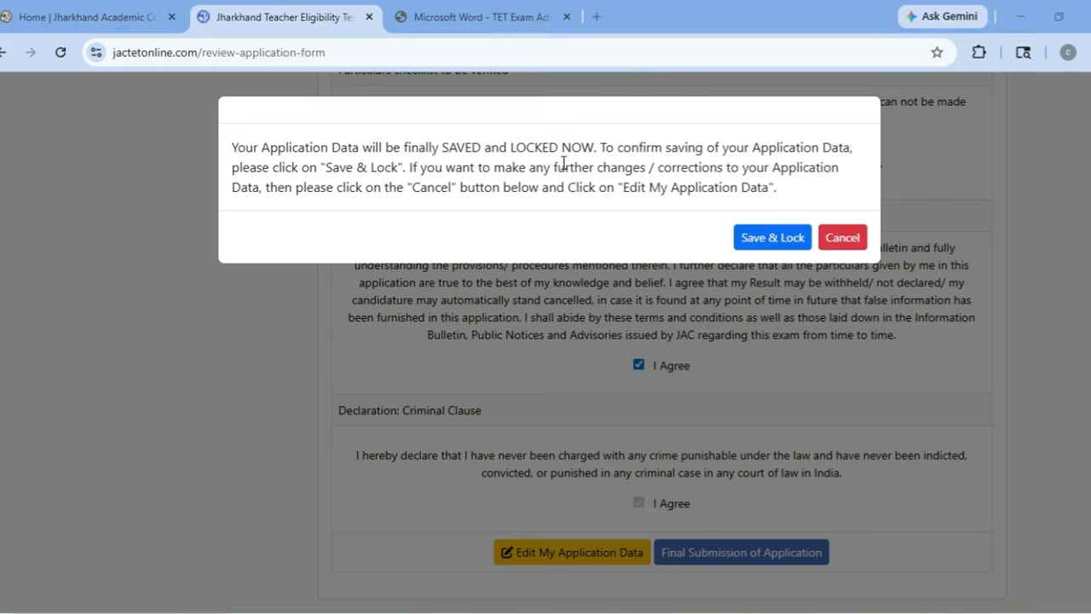
click(769, 241)
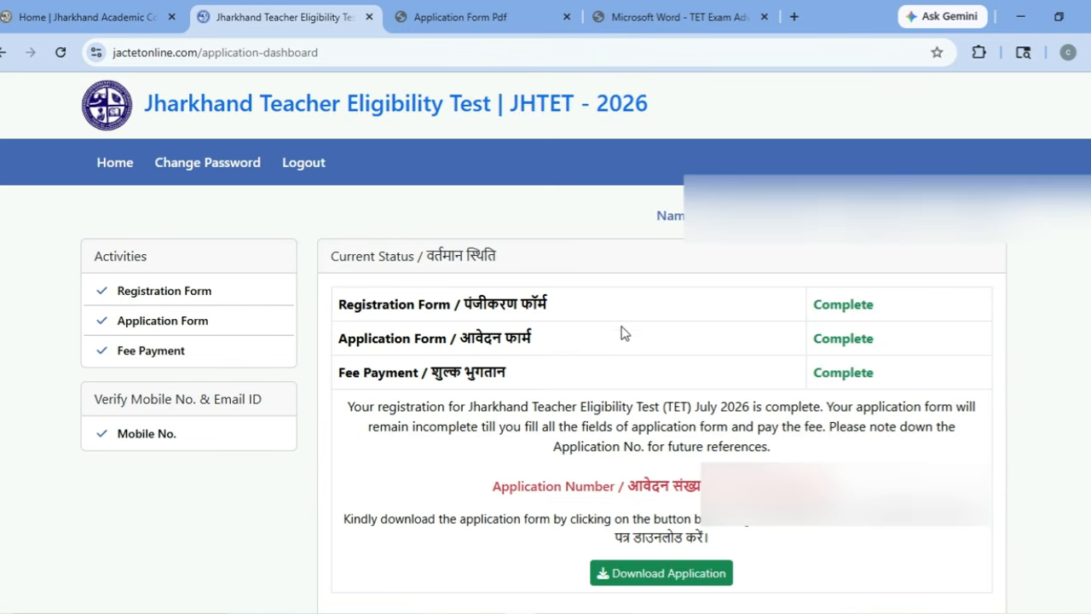
Open the application PDF and select the Fee Submitted On date 11-08-2024
click(654, 573)
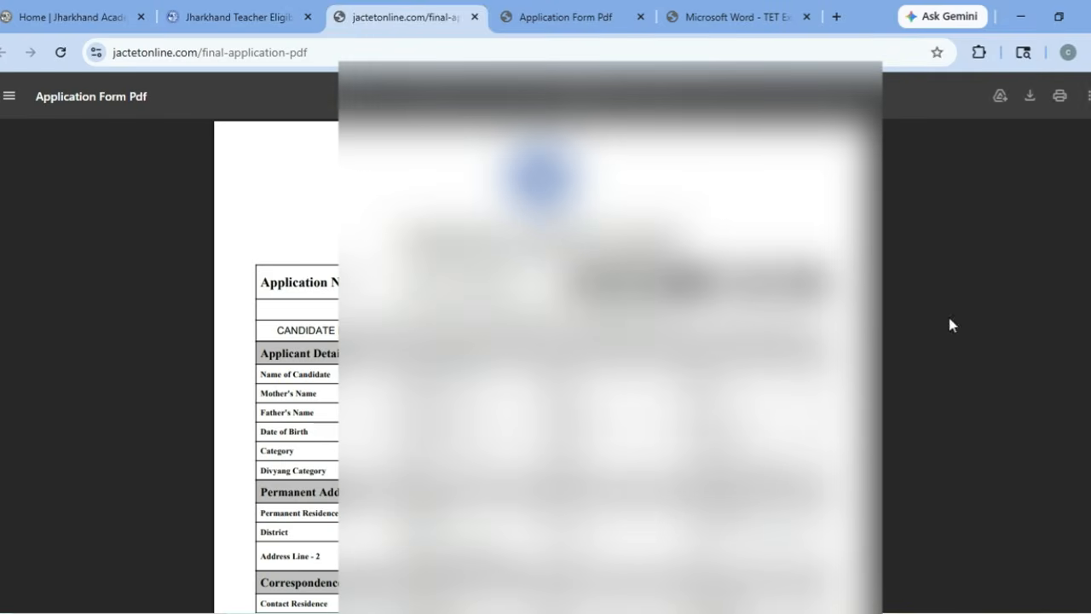
scroll(272, 366, down, 10)
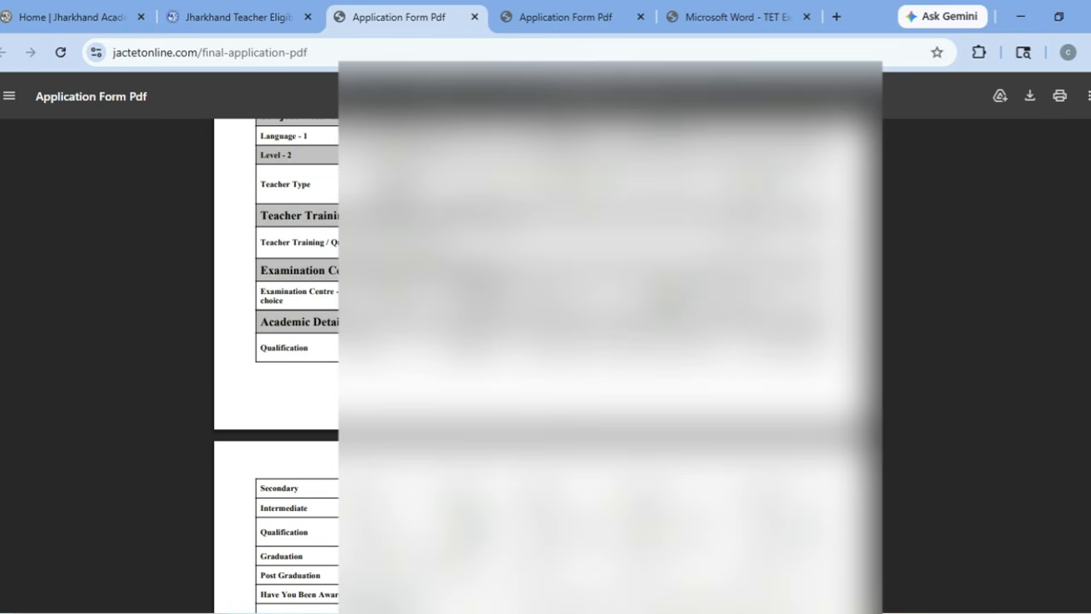
scroll(381, 349, down, 3)
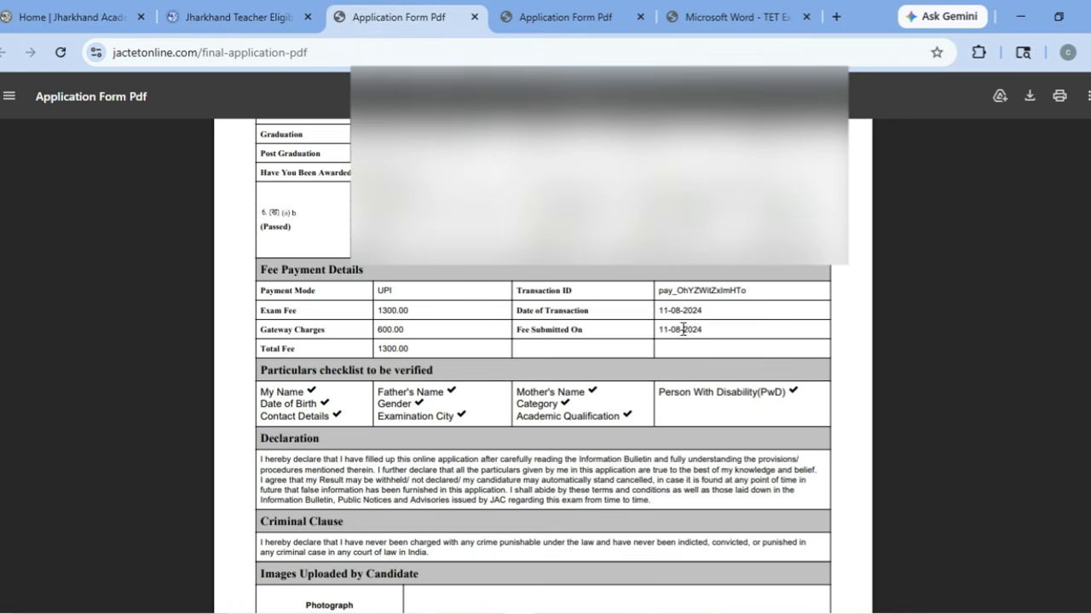
drag(662, 332, 708, 333)
key(alt)
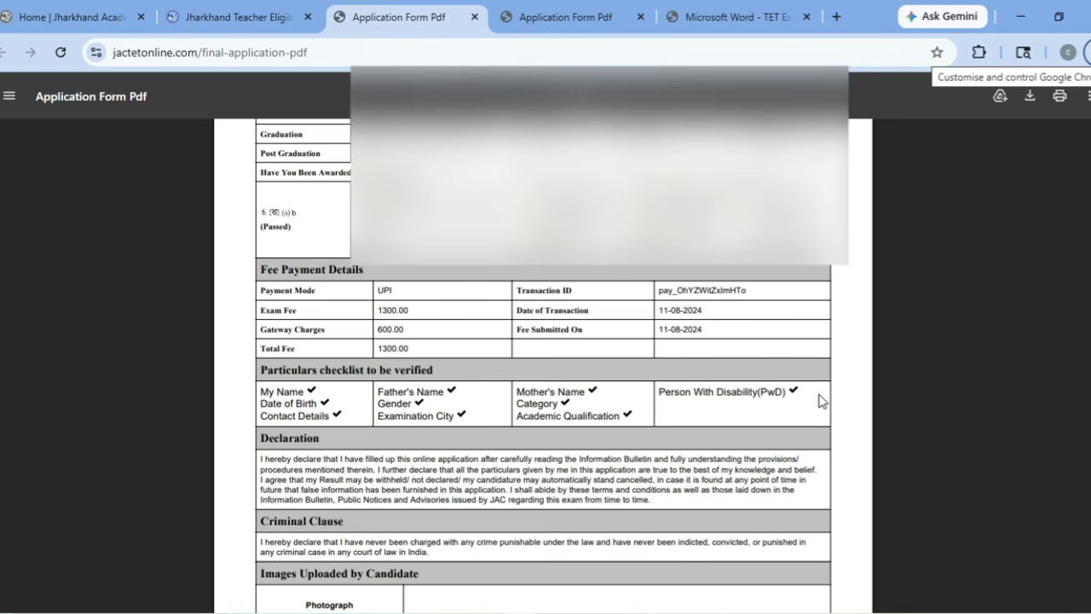